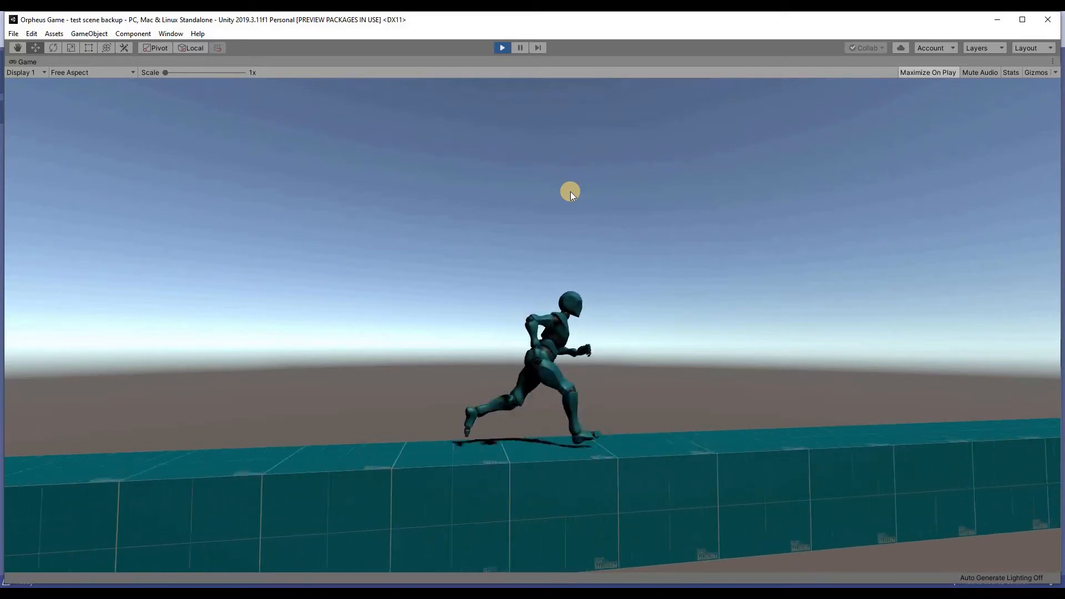
pyautogui.press('space')
pyautogui.press('space')
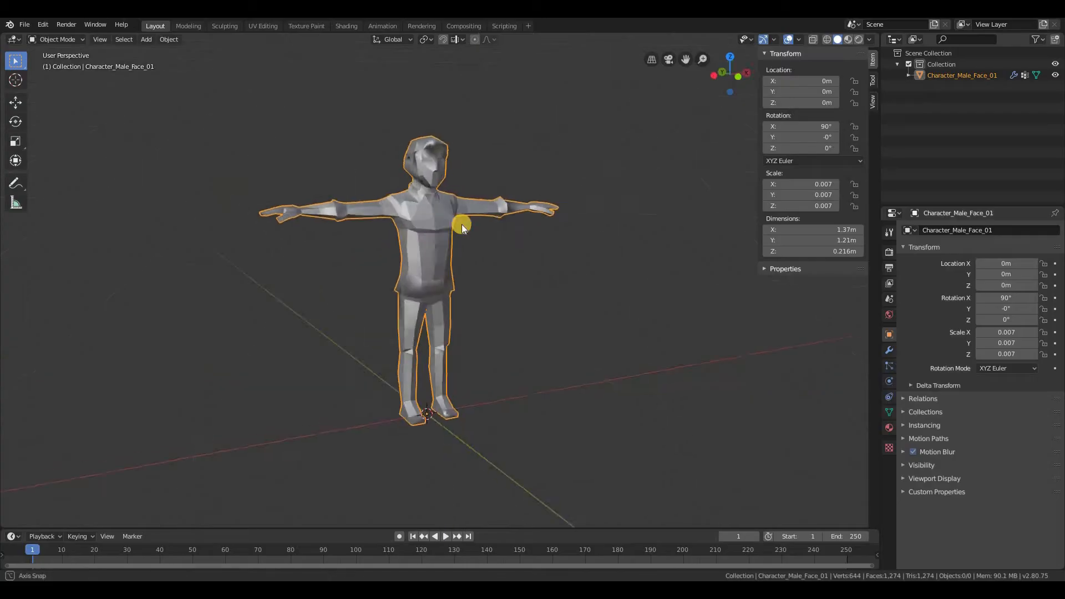
pyautogui.moveTo(458, 226); pyautogui.dragTo(647, 250, button='middle')
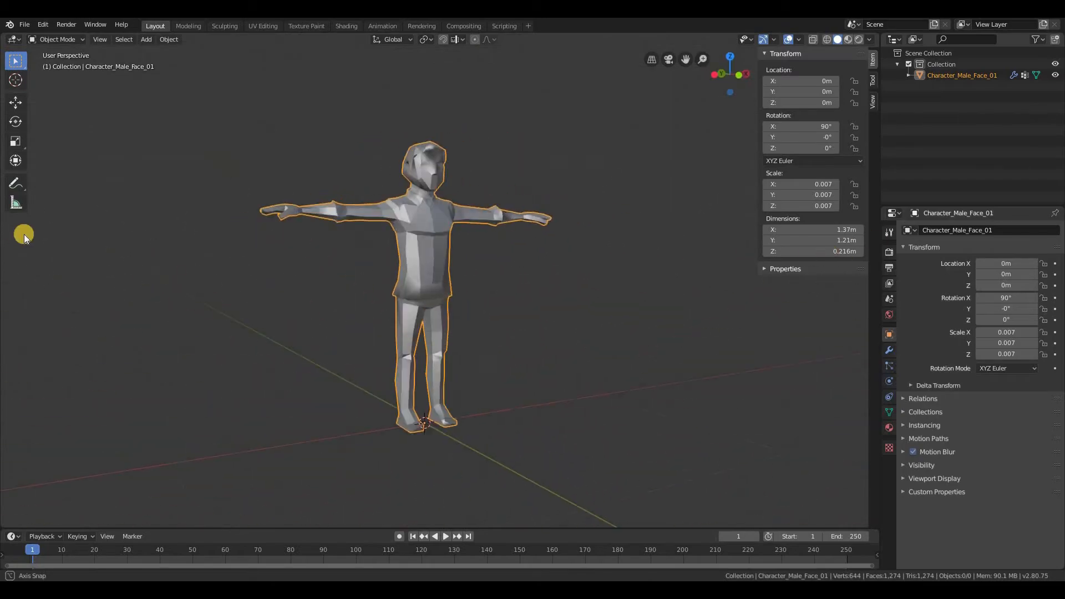
pyautogui.click(263, 27)
pyautogui.moveTo(674, 343); pyautogui.dragTo(863, 93, button='middle')
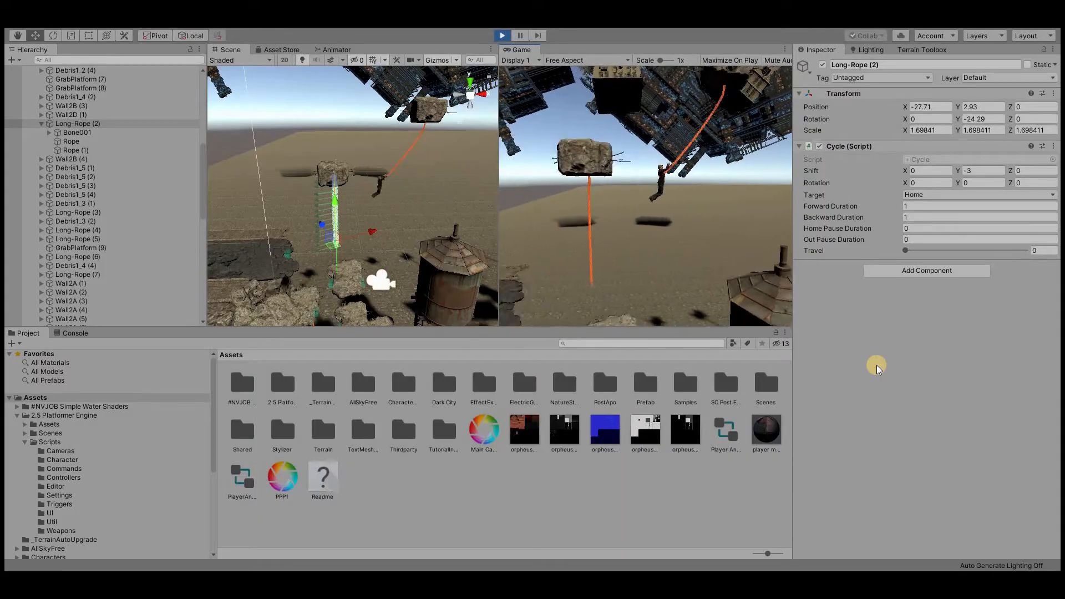
# Step: Search the Unity Asset Store for "really cool assets"
pyautogui.write('cool assets')
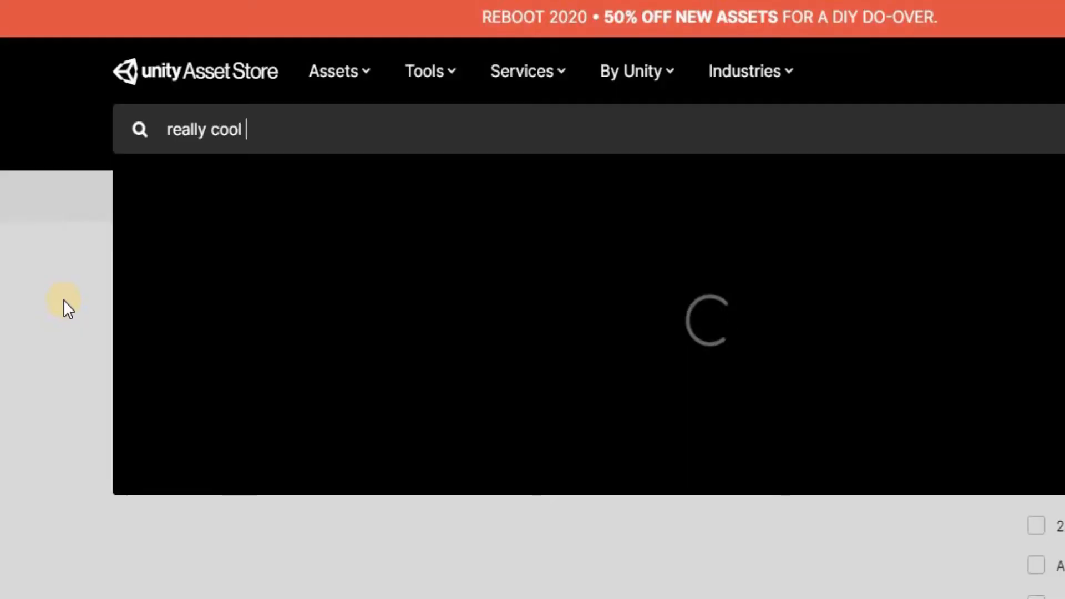
pyautogui.press('Return')
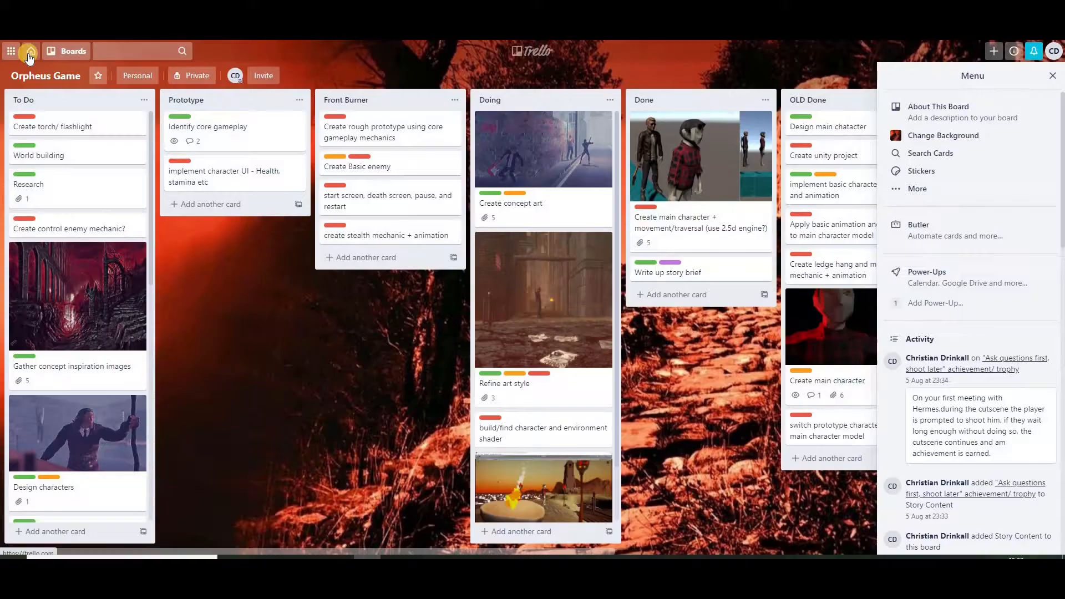
# Step: Switch to Trello and go from the Orpheus Game board to The Old Gods Game board to view its lists
pyautogui.click(31, 50)
pyautogui.click(424, 136)
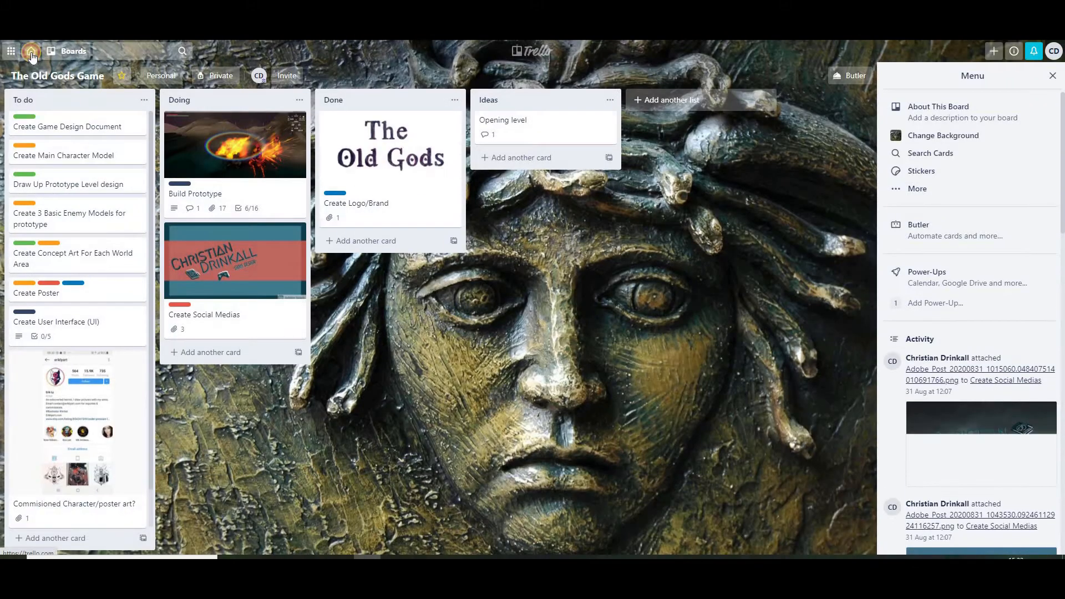
pyautogui.click(31, 53)
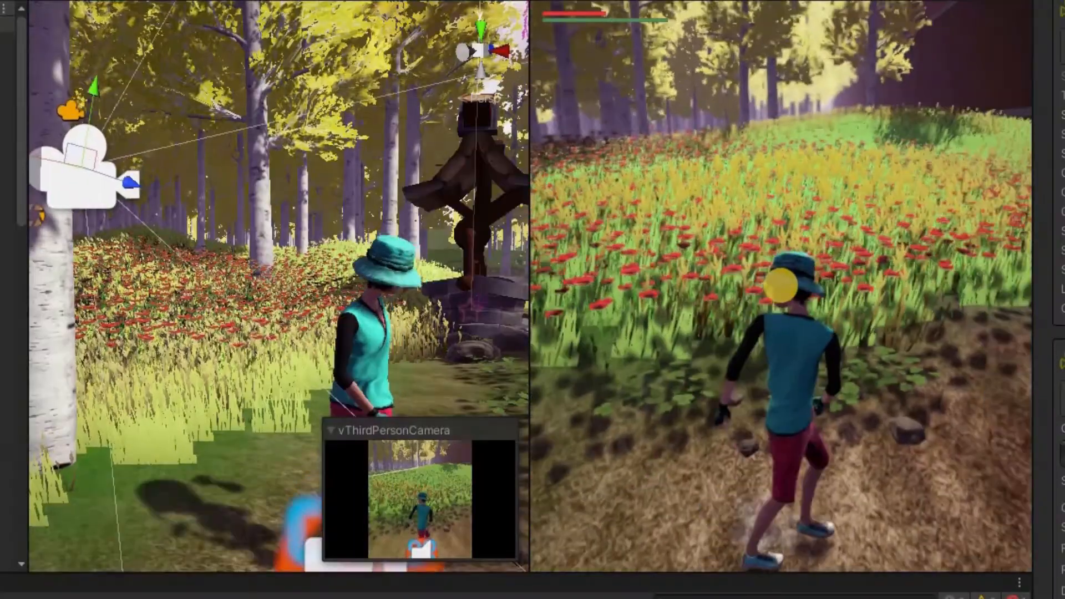
# Step: Play-test the forest level by running the character forward along the path and jumping
pyautogui.press('w')
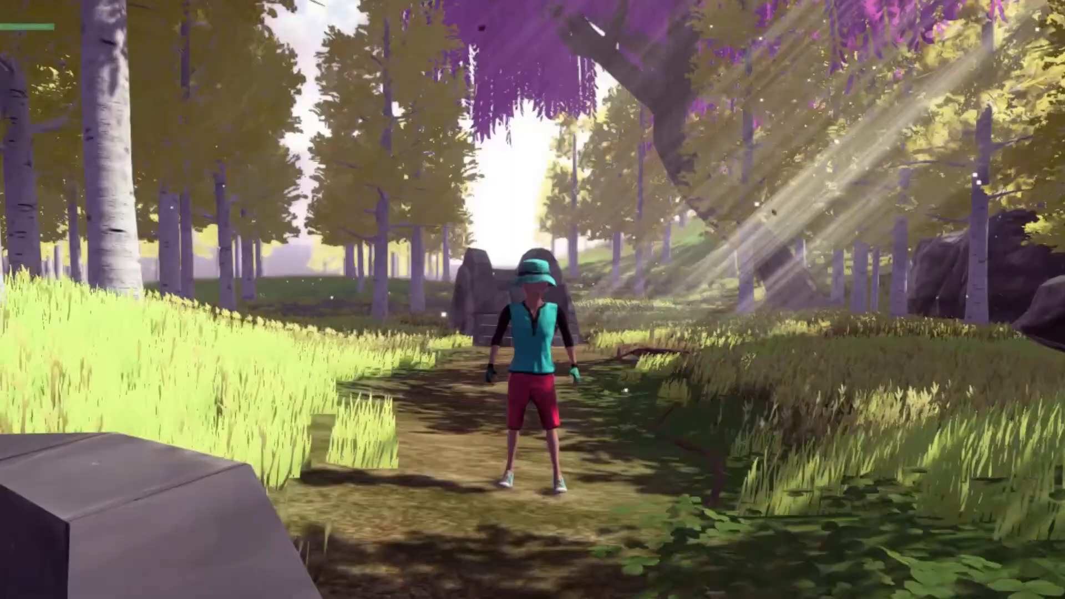
pyautogui.press('w')
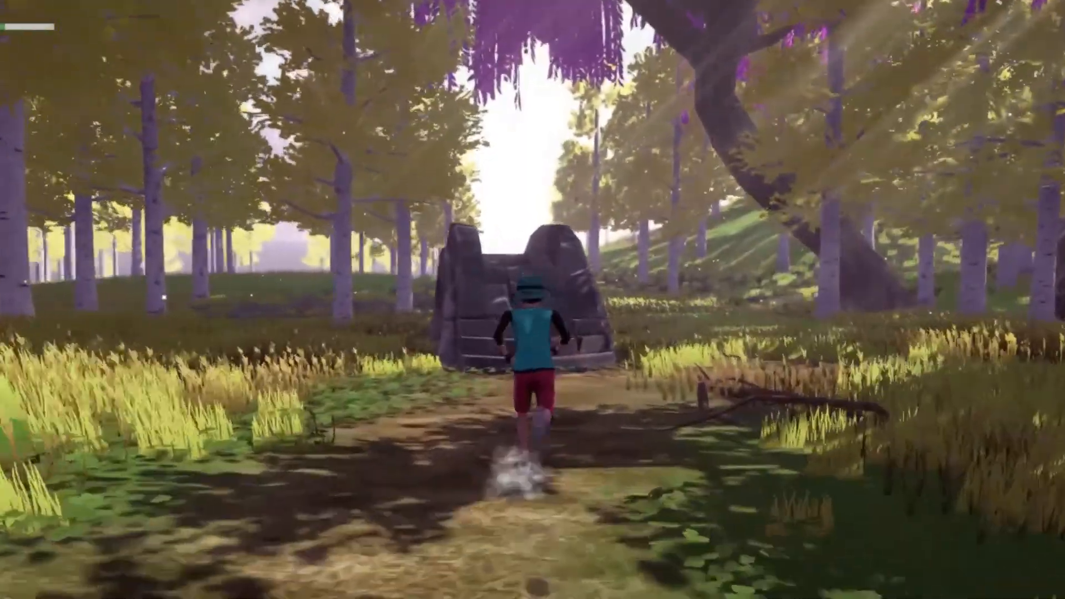
pyautogui.press('space')
pyautogui.press('w')
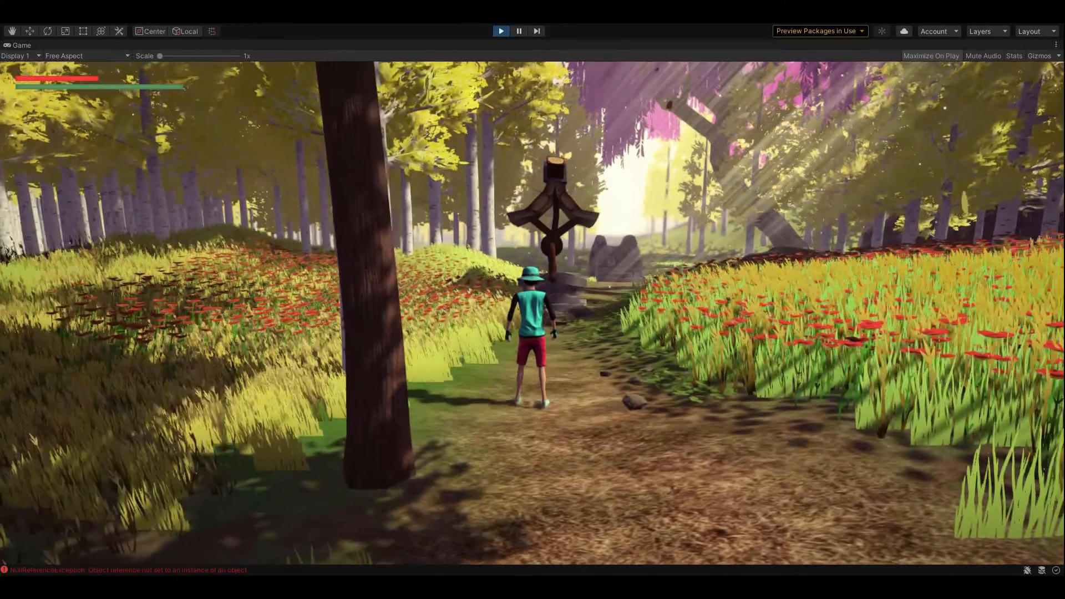
pyautogui.press('w')
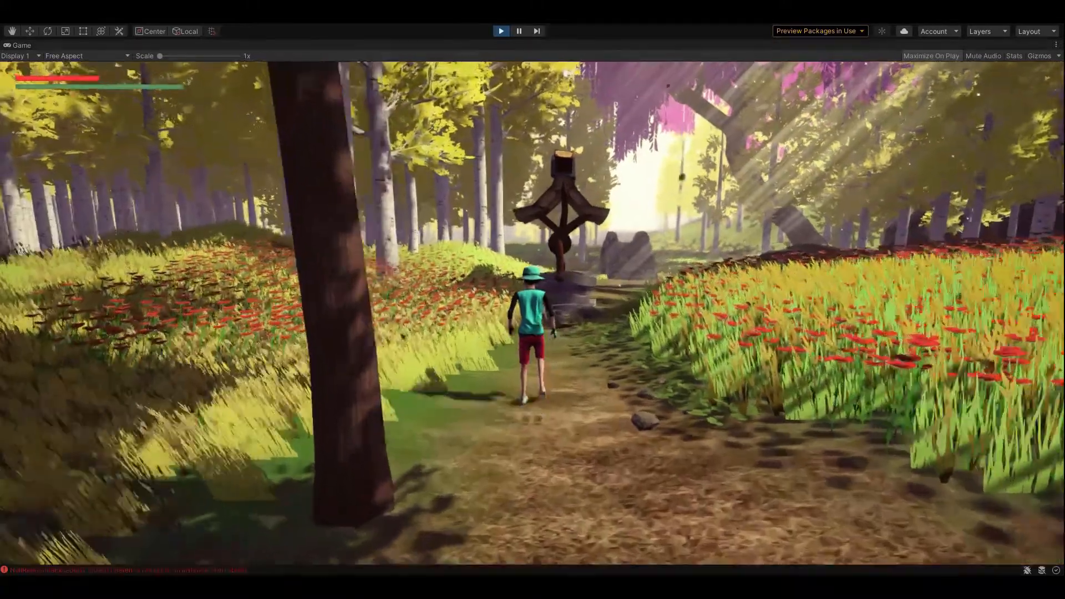
pyautogui.press('w')
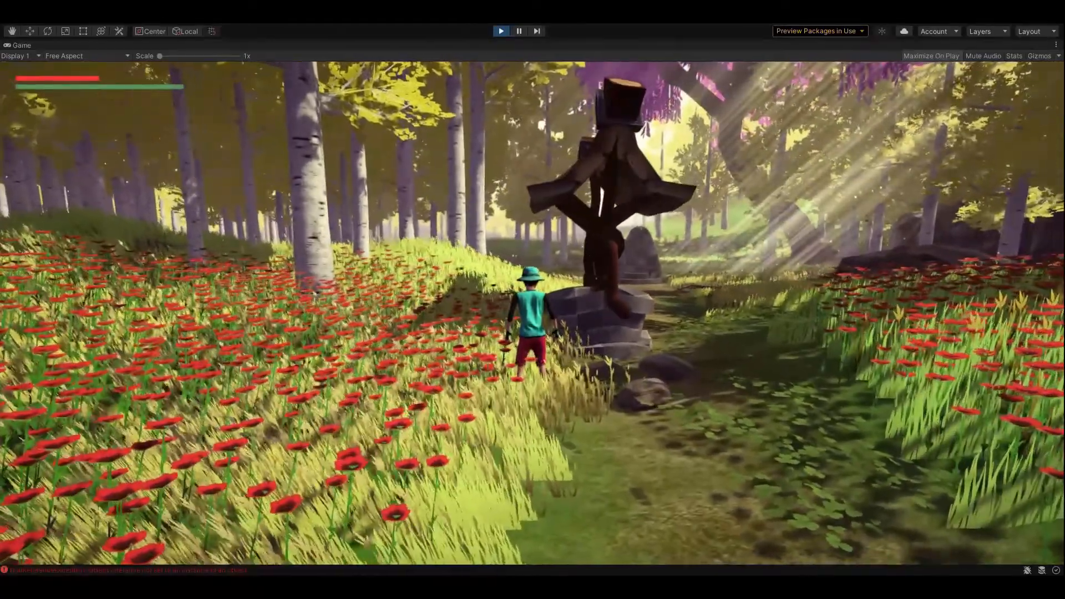
pyautogui.press('w')
pyautogui.press('w')
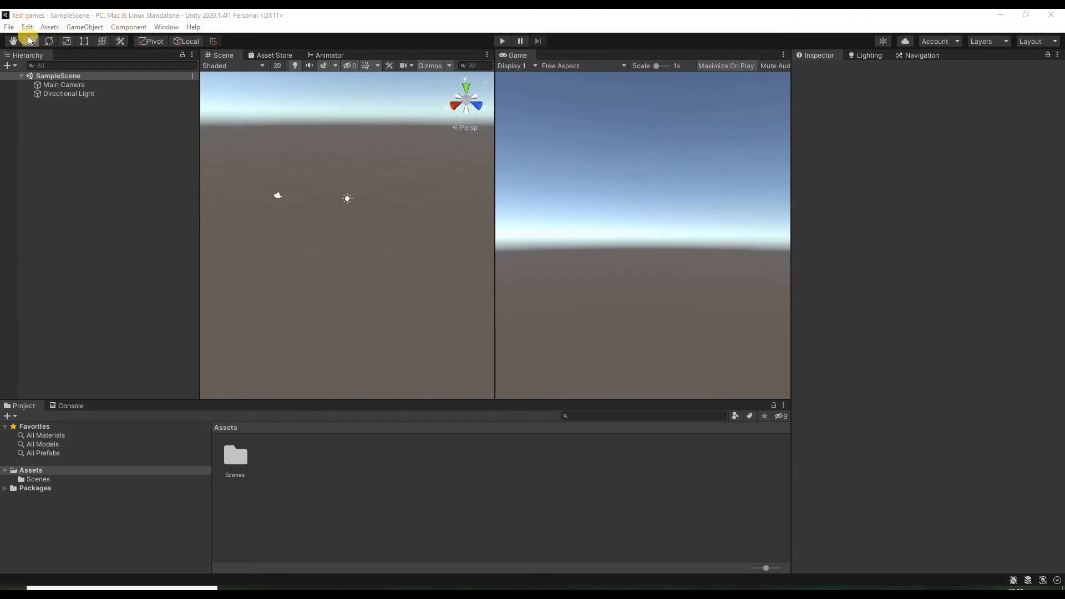
pyautogui.click(10, 28)
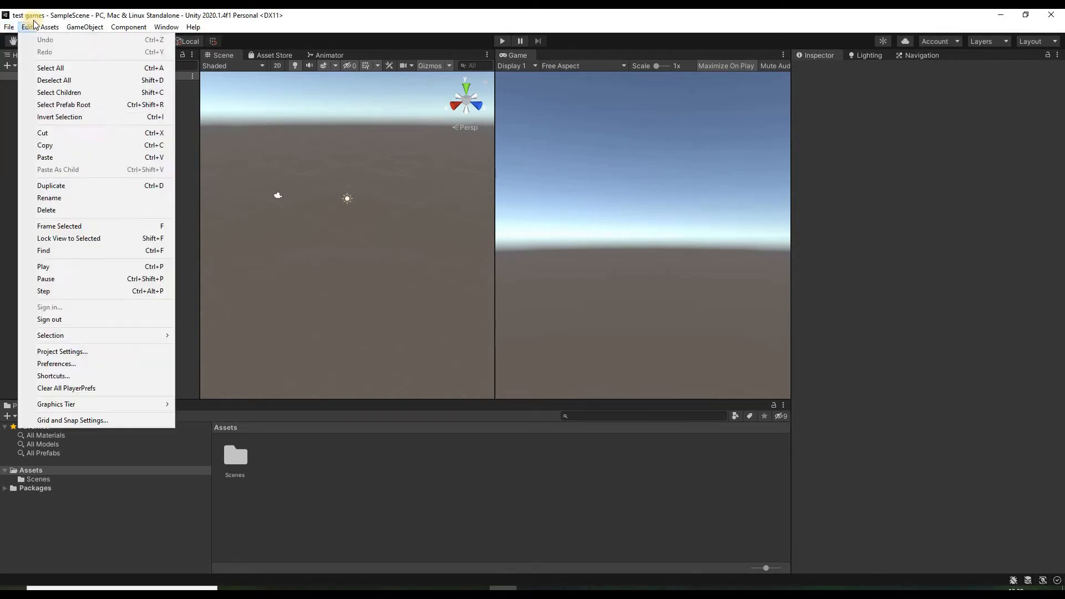
pyautogui.click(287, 60)
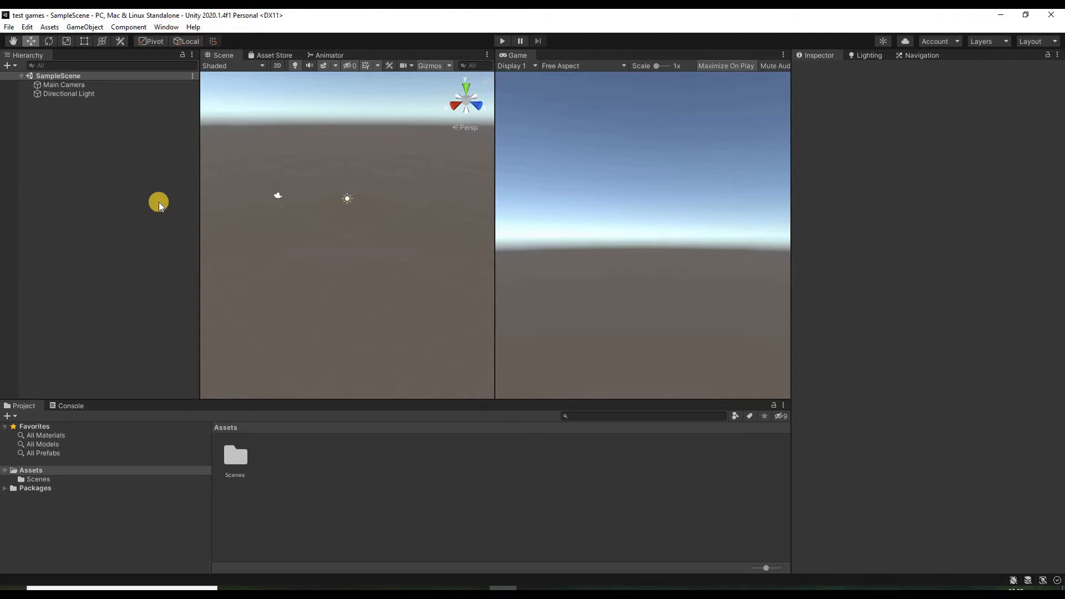
# Step: Open the Project Settings, review the Graphics tier settings from low to high, and close them
pyautogui.click(29, 28)
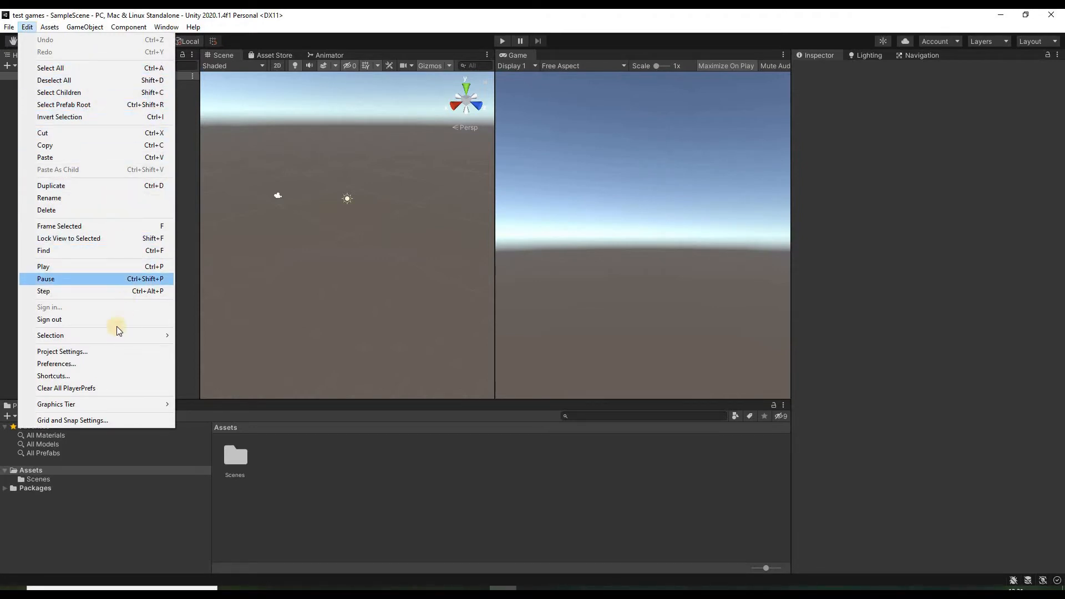
pyautogui.click(94, 355)
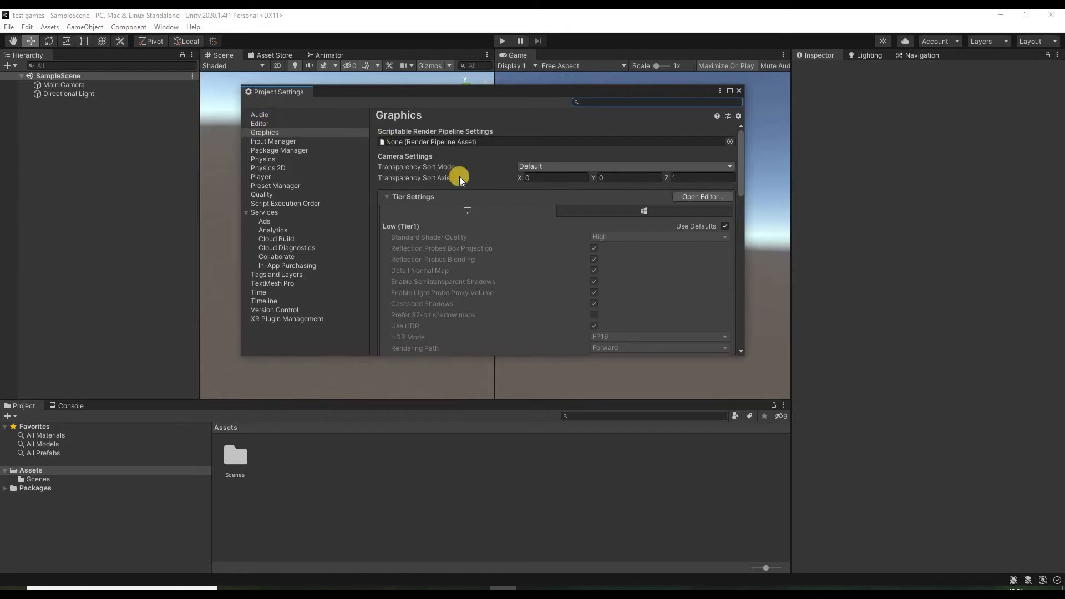
pyautogui.scroll(-4, 458, 224)
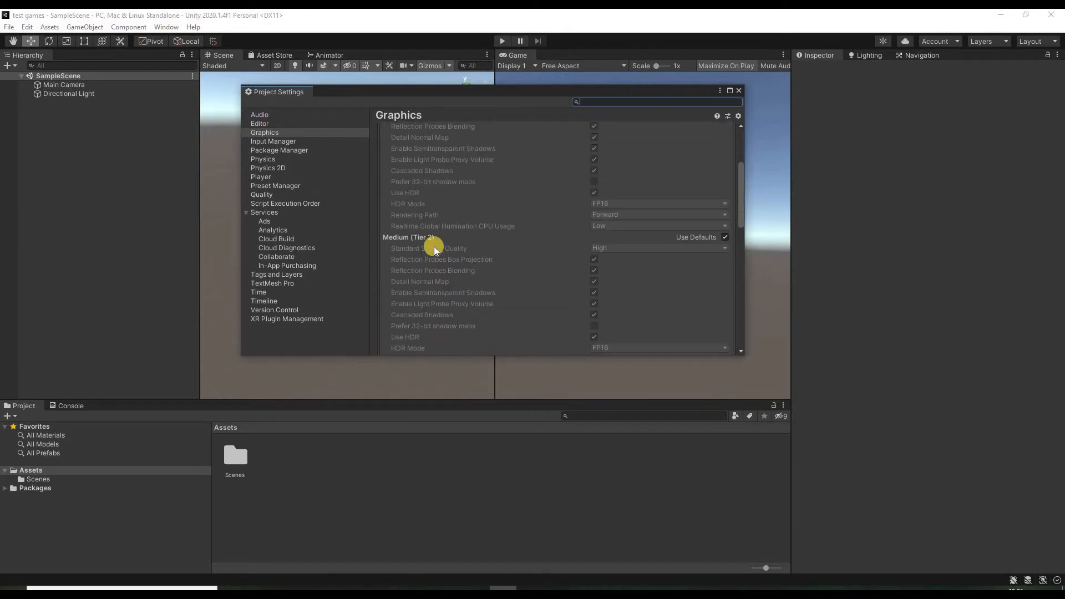
pyautogui.scroll(-2, 451, 246)
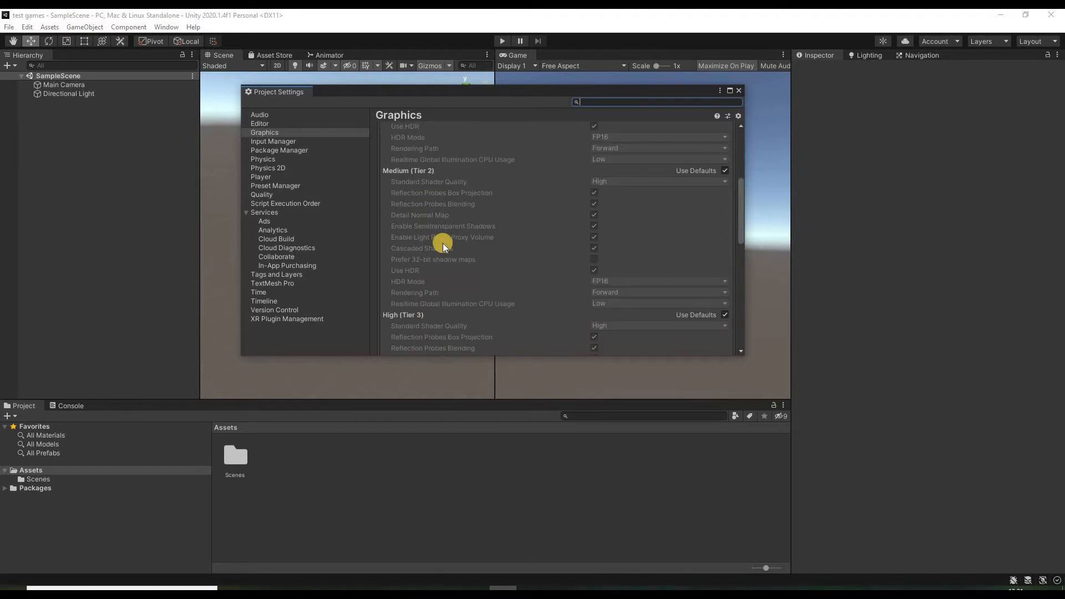
pyautogui.scroll(5, 443, 242)
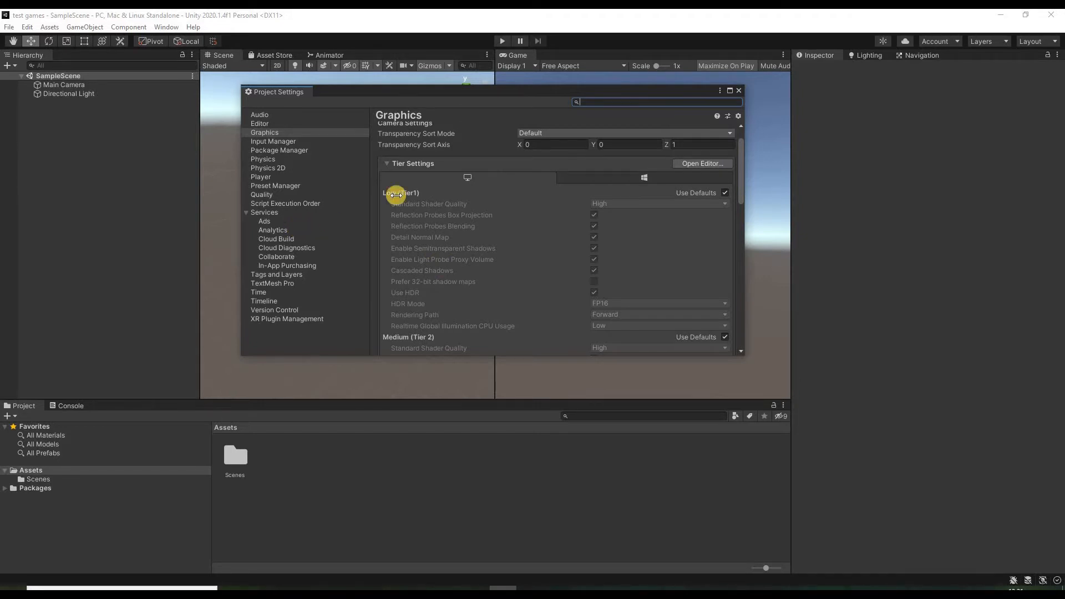
pyautogui.click(741, 89)
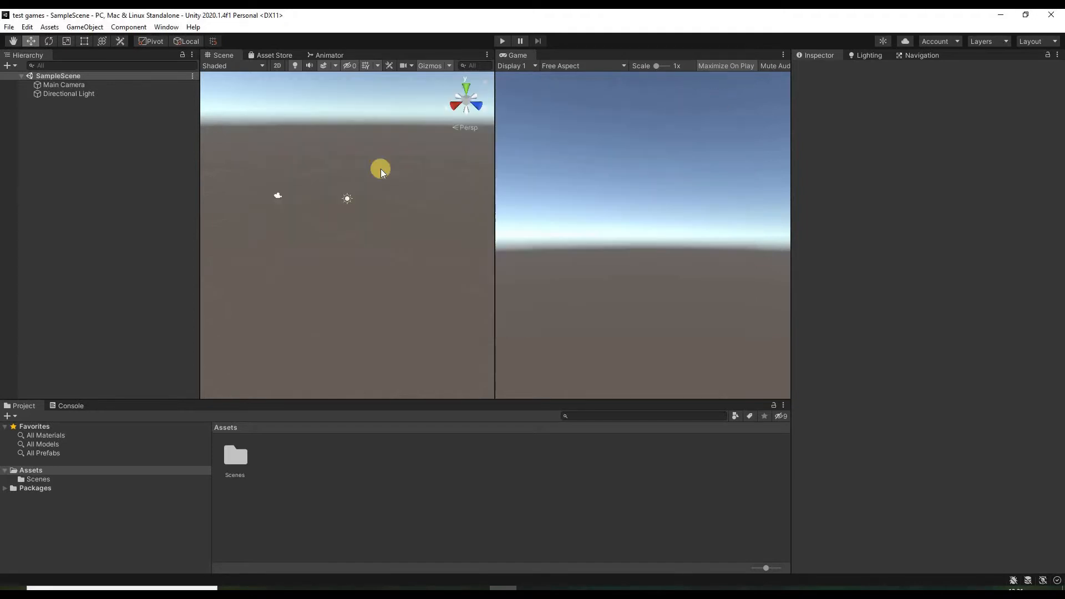
pyautogui.click(49, 27)
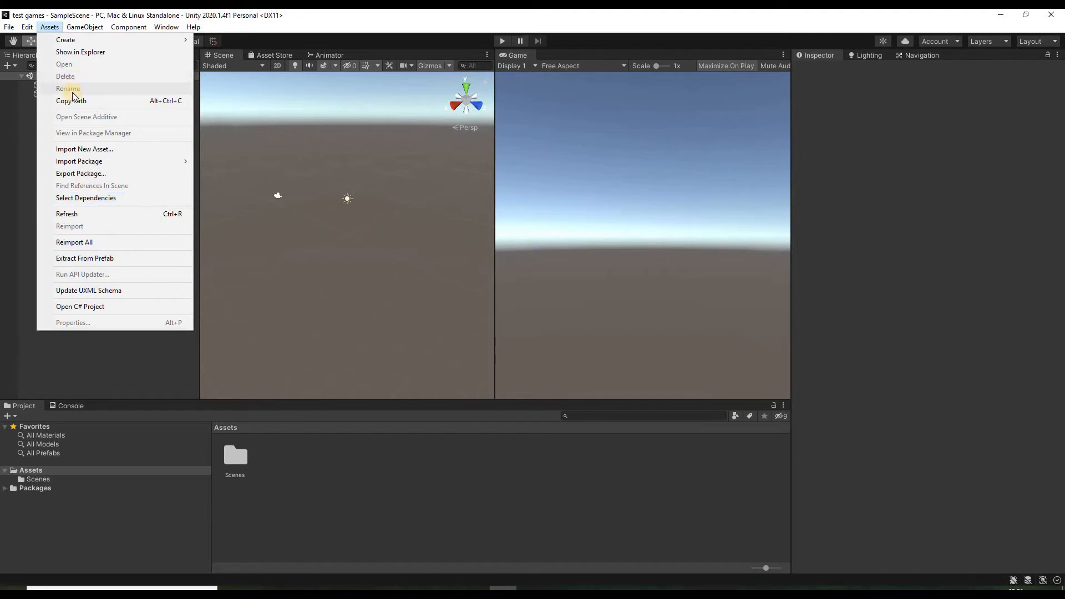
pyautogui.moveTo(90, 27)
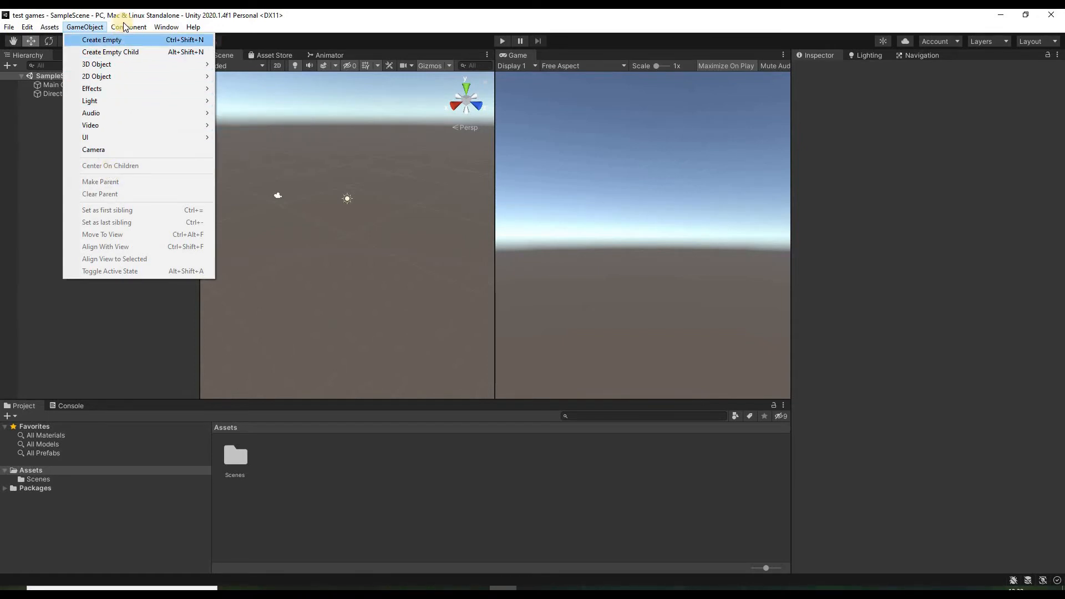
pyautogui.moveTo(126, 28)
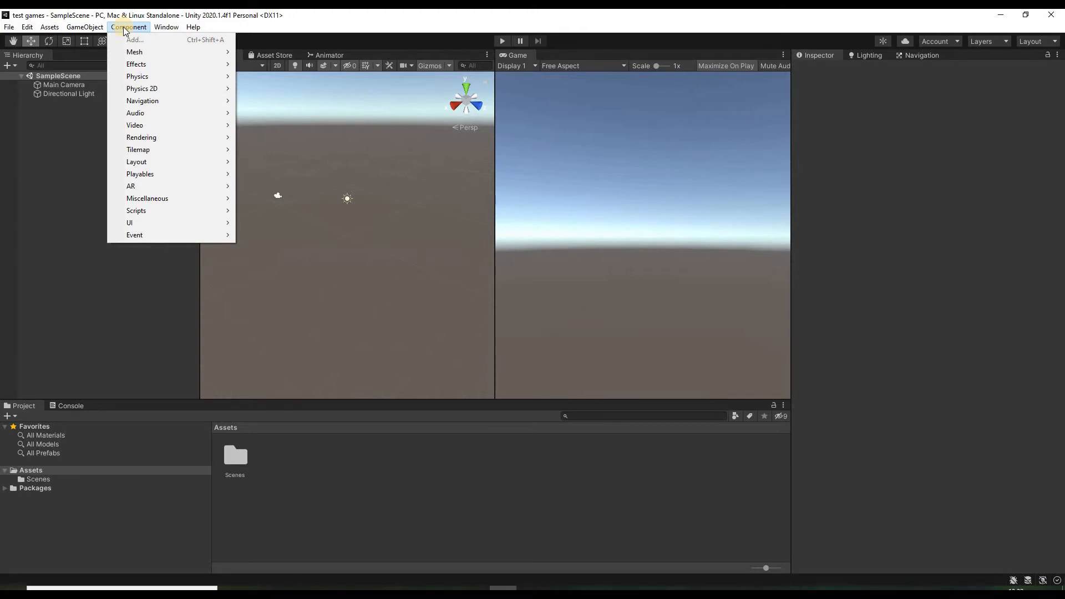
pyautogui.moveTo(167, 30)
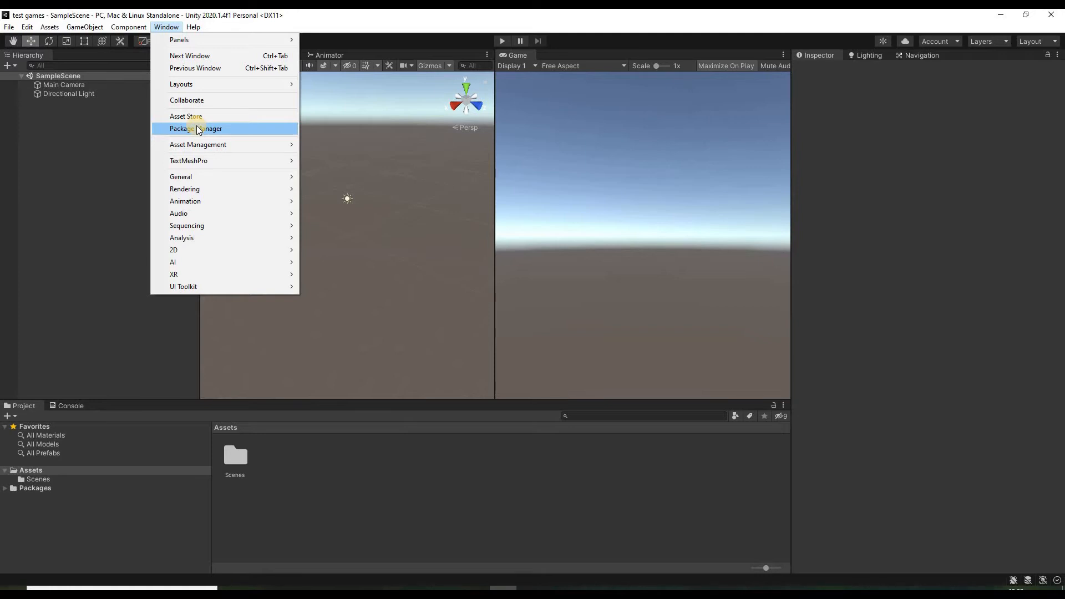
pyautogui.click(222, 114)
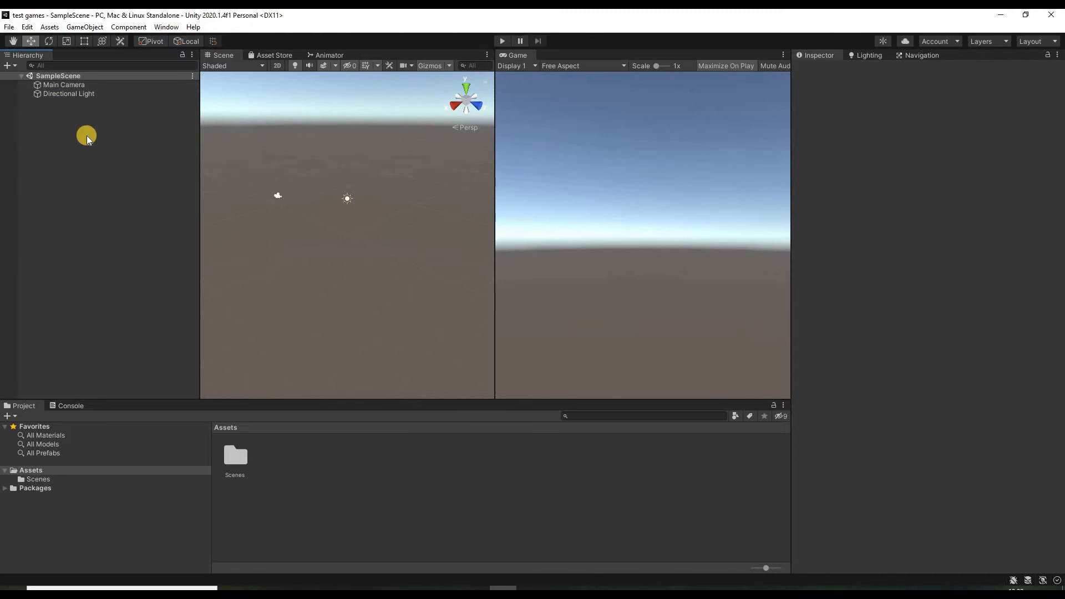
# Step: Inspect the properties of the Main Camera and the Directional Light, leaving neither selected
pyautogui.click(63, 87)
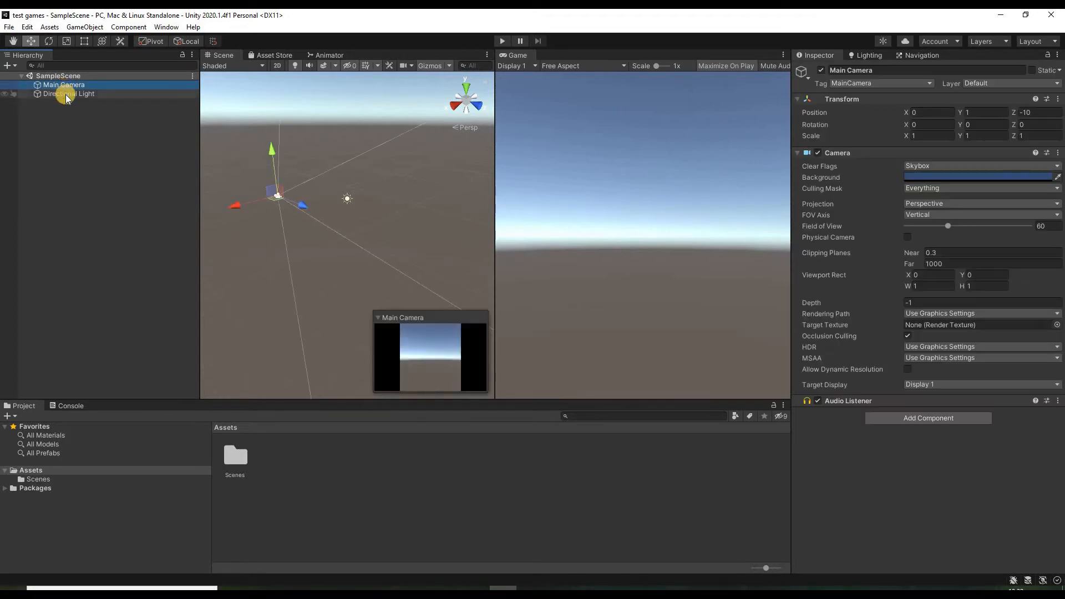
pyautogui.click(66, 94)
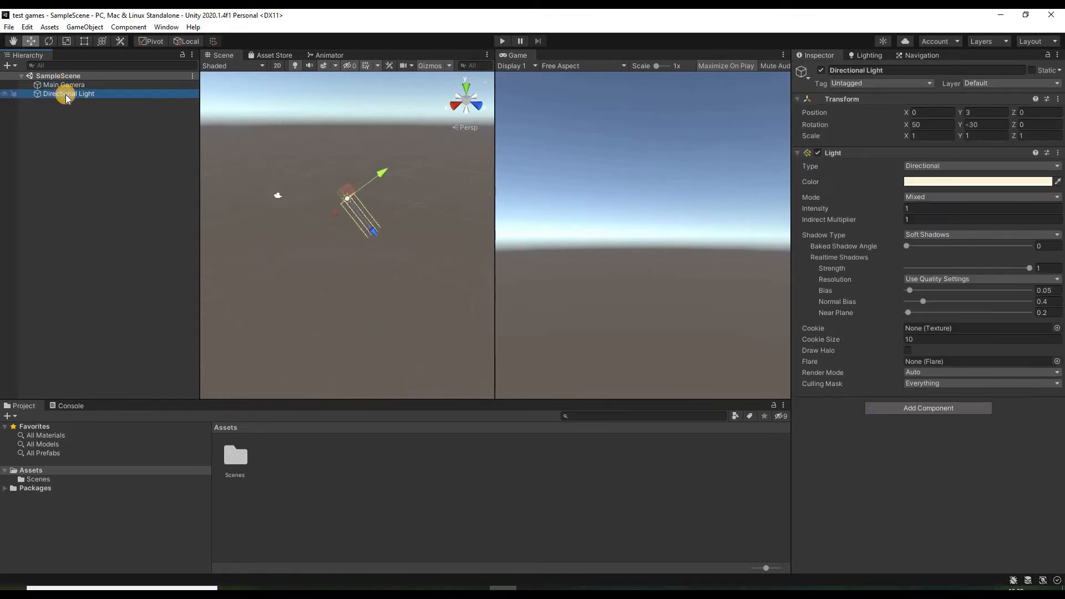
pyautogui.click(85, 163)
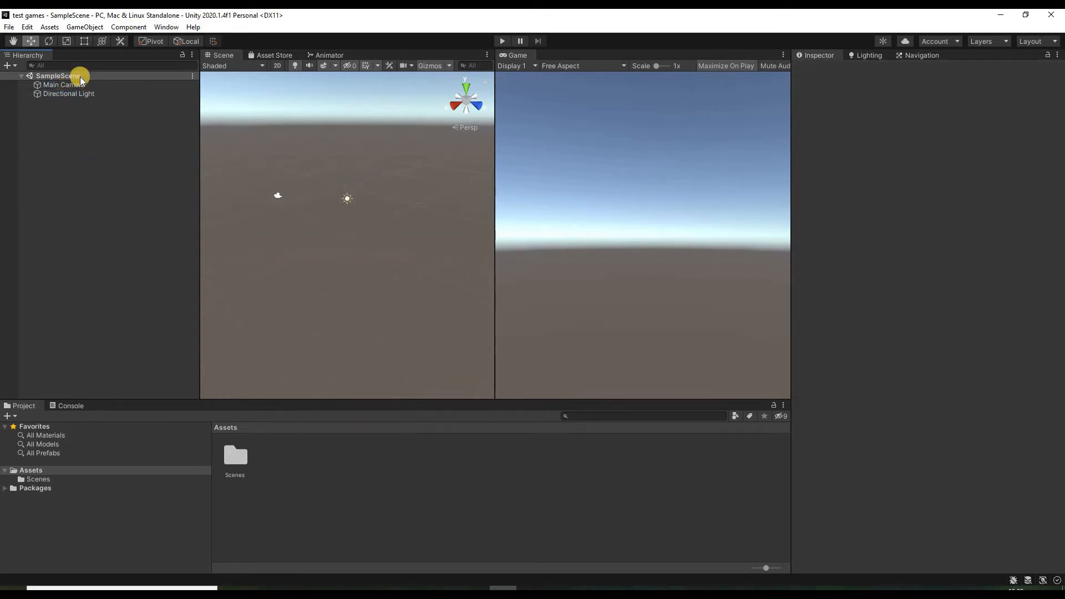
# Step: Add a 3D cube to SampleScene
pyautogui.click(9, 66)
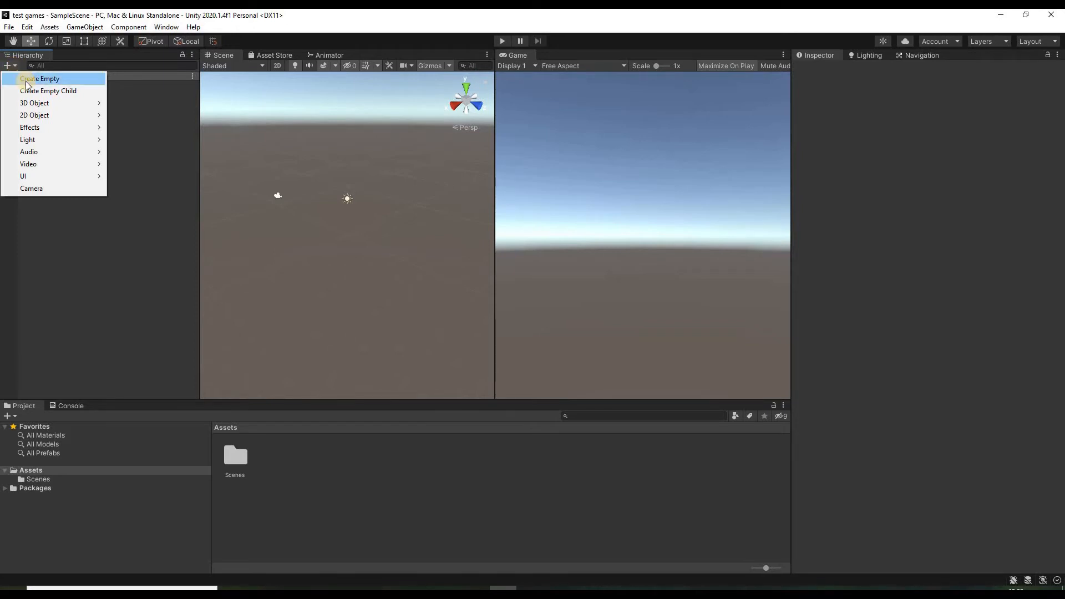
pyautogui.moveTo(35, 106)
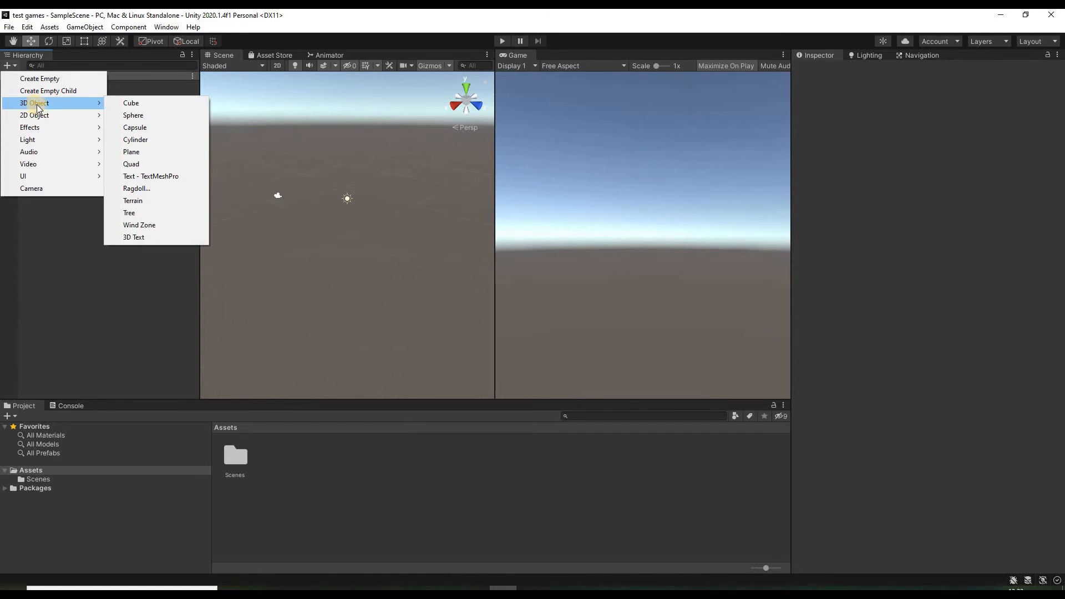
pyautogui.click(127, 103)
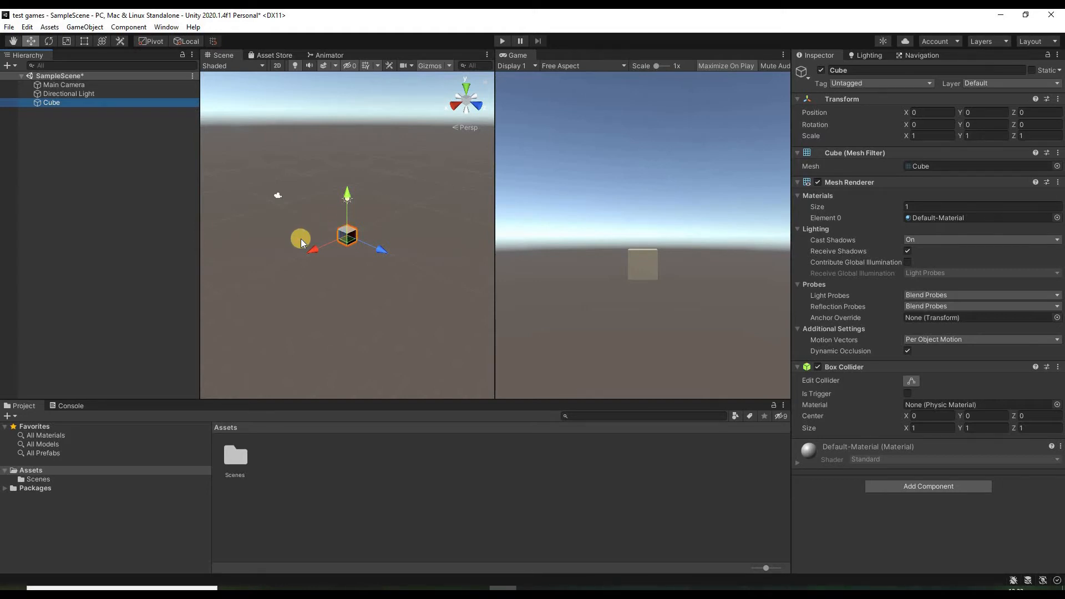
# Step: Pan and orbit the scene view to examine the cube from another angle
pyautogui.middleClick(306, 208)
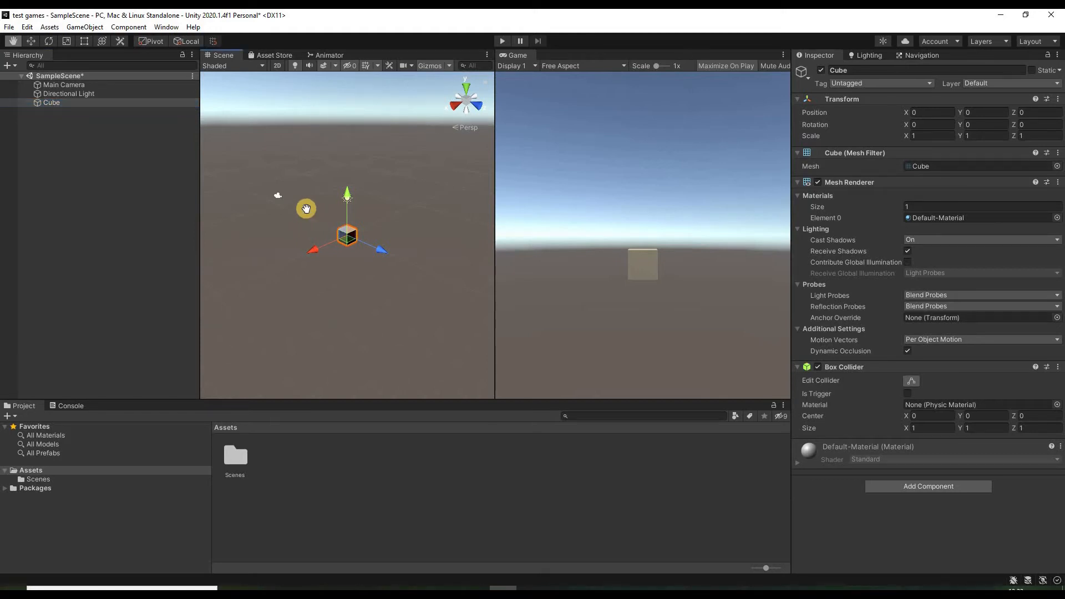
pyautogui.moveTo(306, 209)
pyautogui.mouseDown(button='middle')
pyautogui.moveTo(321, 234)
pyautogui.moveTo(303, 223)
pyautogui.mouseUp(button='middle')
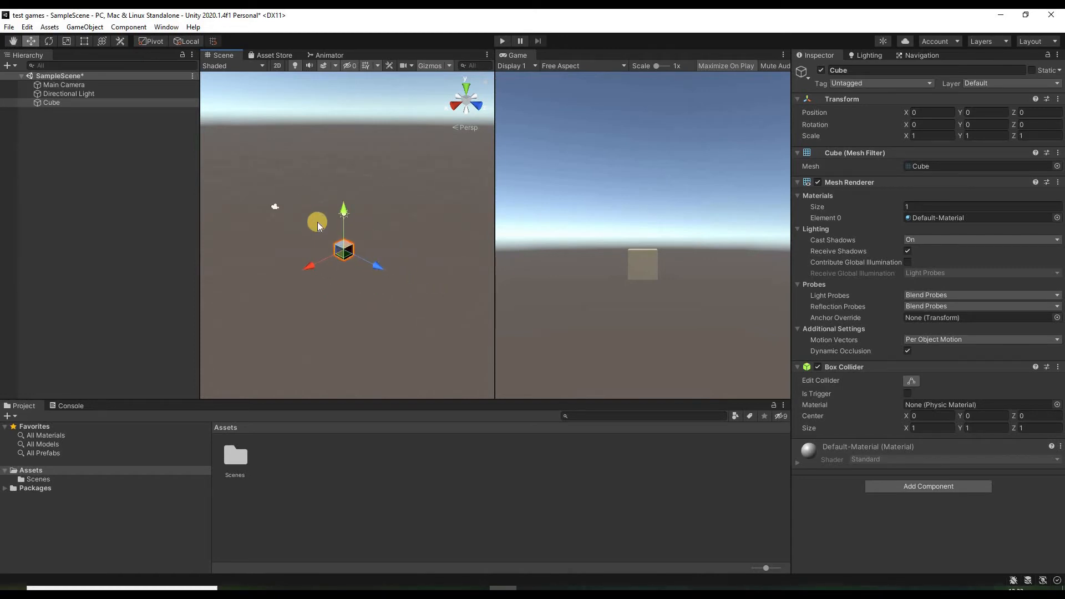
pyautogui.press('alt')
pyautogui.keyDown('alt'); pyautogui.moveTo(325, 228); pyautogui.dragTo(292, 209); pyautogui.keyUp('alt')
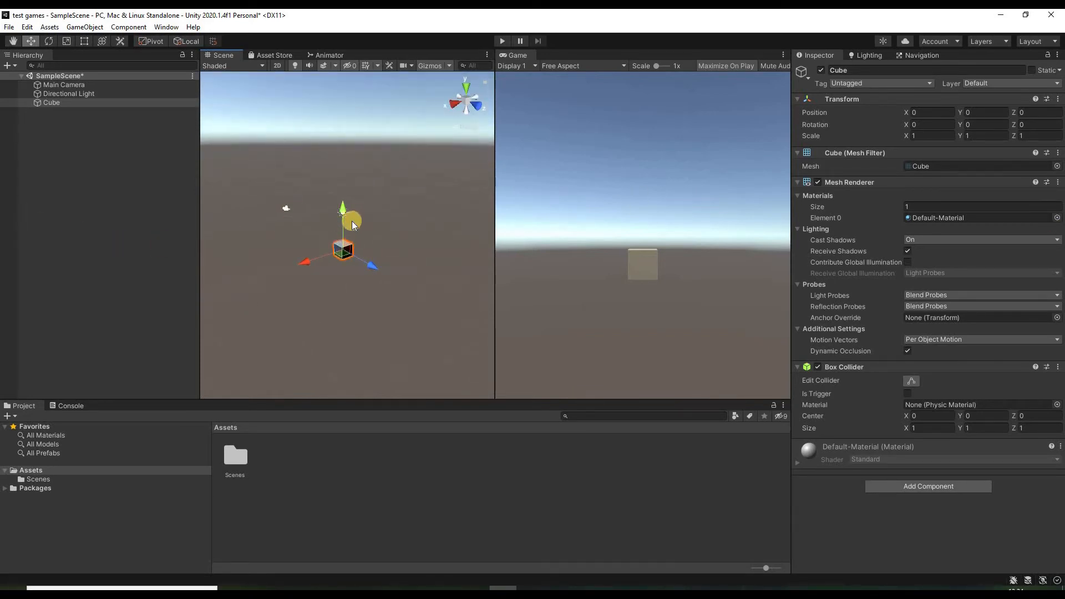
# Step: Pan away from the cube in the scene view, frame the cube again, and zoom and orbit around it
pyautogui.moveTo(400, 189); pyautogui.dragTo(232, 287, button='middle')
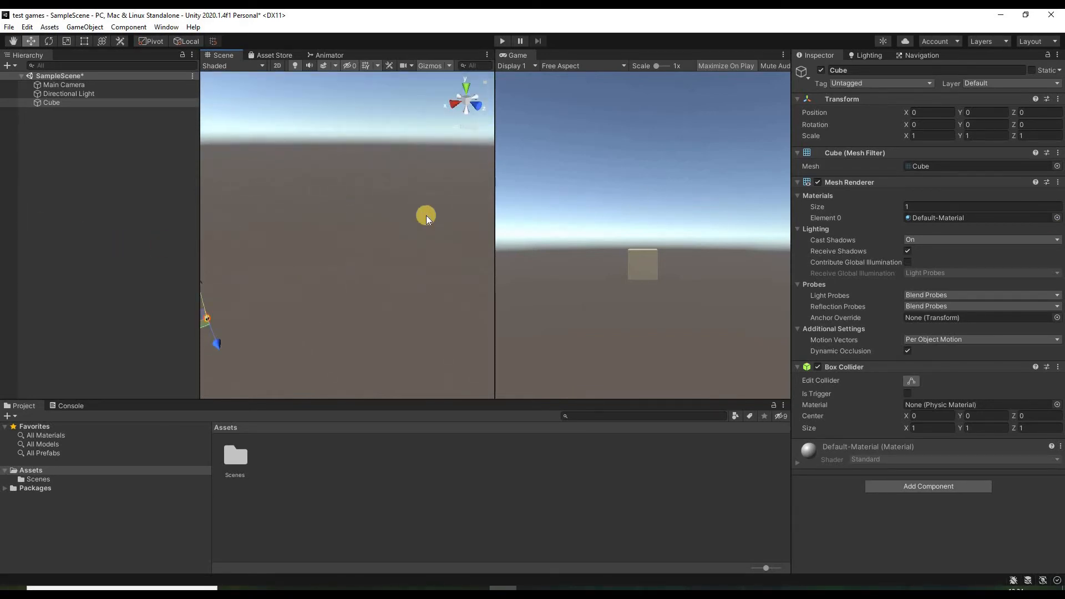
pyautogui.moveTo(342, 230); pyautogui.dragTo(244, 294, button='middle')
pyautogui.moveTo(378, 239); pyautogui.dragTo(266, 289, button='middle')
pyautogui.keyDown('alt'); pyautogui.moveTo(332, 261); pyautogui.dragTo(391, 253); pyautogui.keyUp('alt')
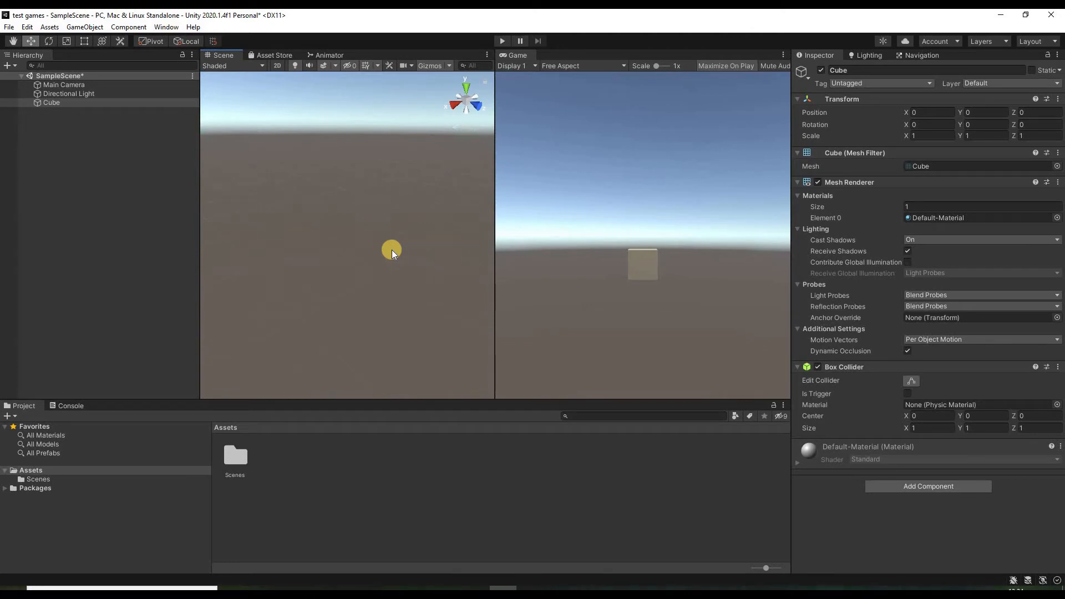
pyautogui.press('f')
pyautogui.scroll(-8, 377, 225)
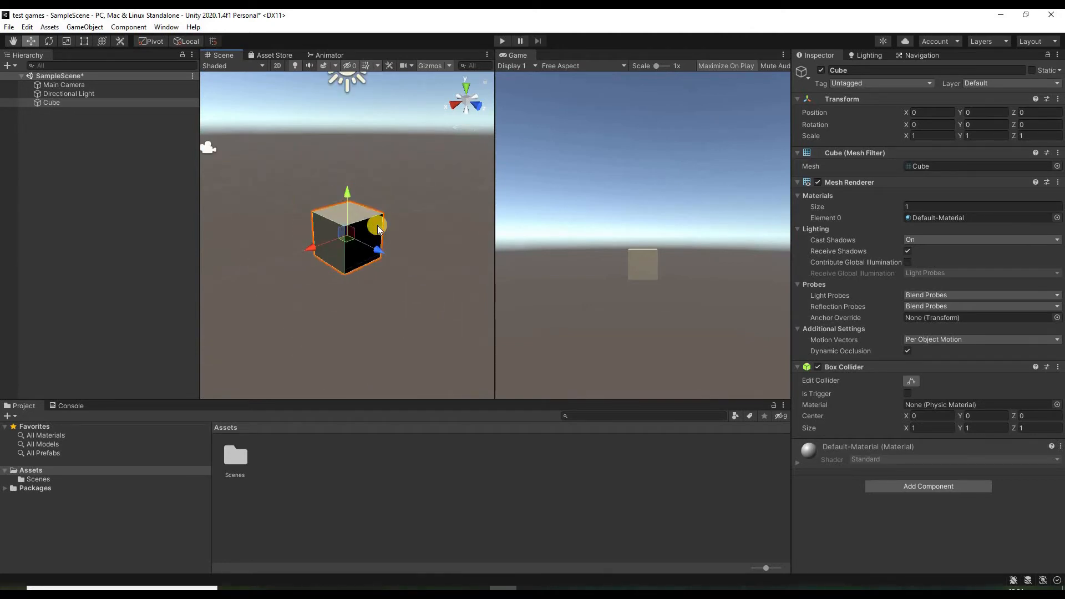
pyautogui.keyDown('alt'); pyautogui.moveTo(403, 189); pyautogui.dragTo(372, 233); pyautogui.keyUp('alt')
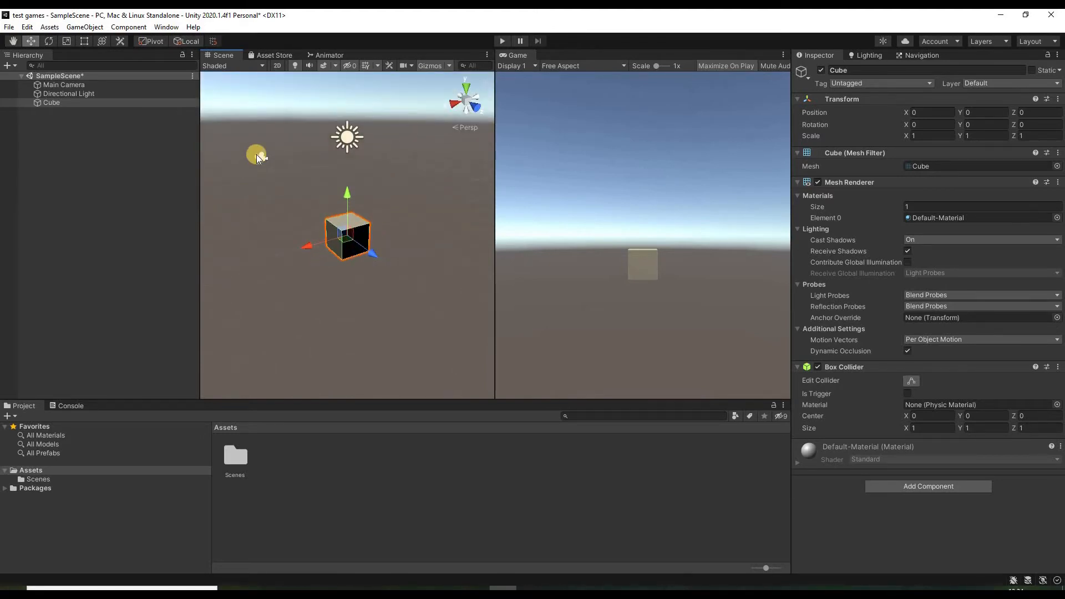
# Step: Select the Main Camera in the scene, frame it, and orbit around it
pyautogui.click(256, 157)
pyautogui.press('f')
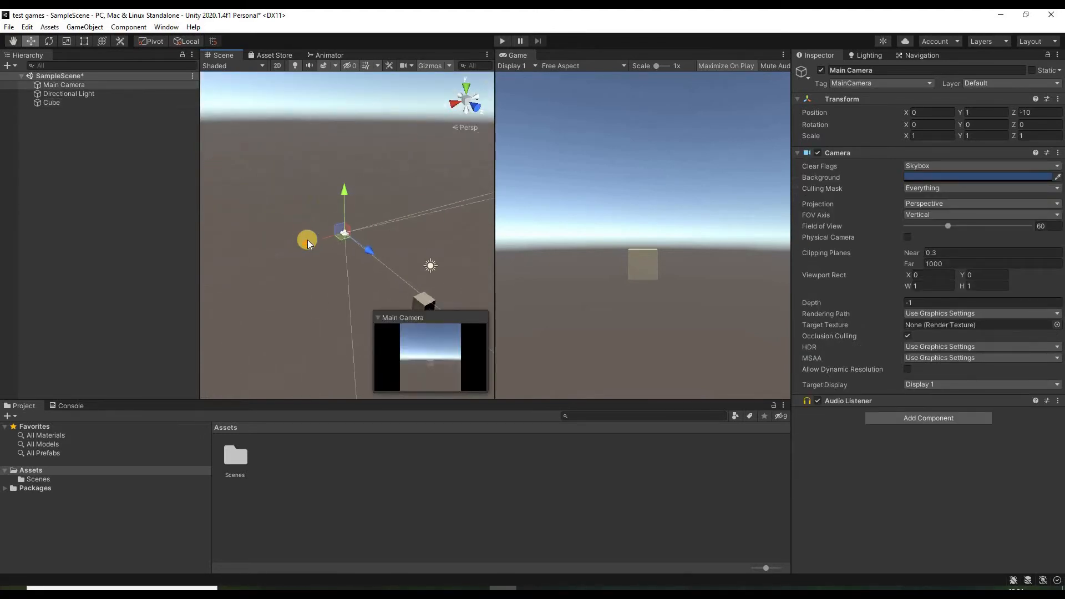
pyautogui.keyDown('alt'); pyautogui.moveTo(307, 240); pyautogui.dragTo(335, 259); pyautogui.keyUp('alt')
# Step: Select the cube, the Main Camera, the Directional Light and the cube again in the scene view to compare their properties
pyautogui.click(357, 245)
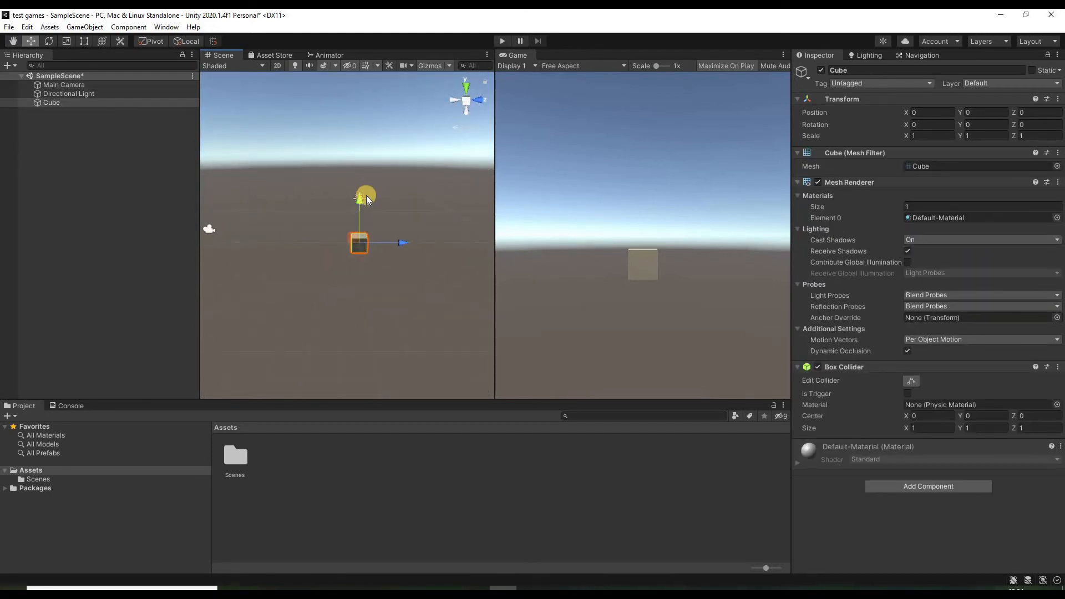
pyautogui.click(213, 231)
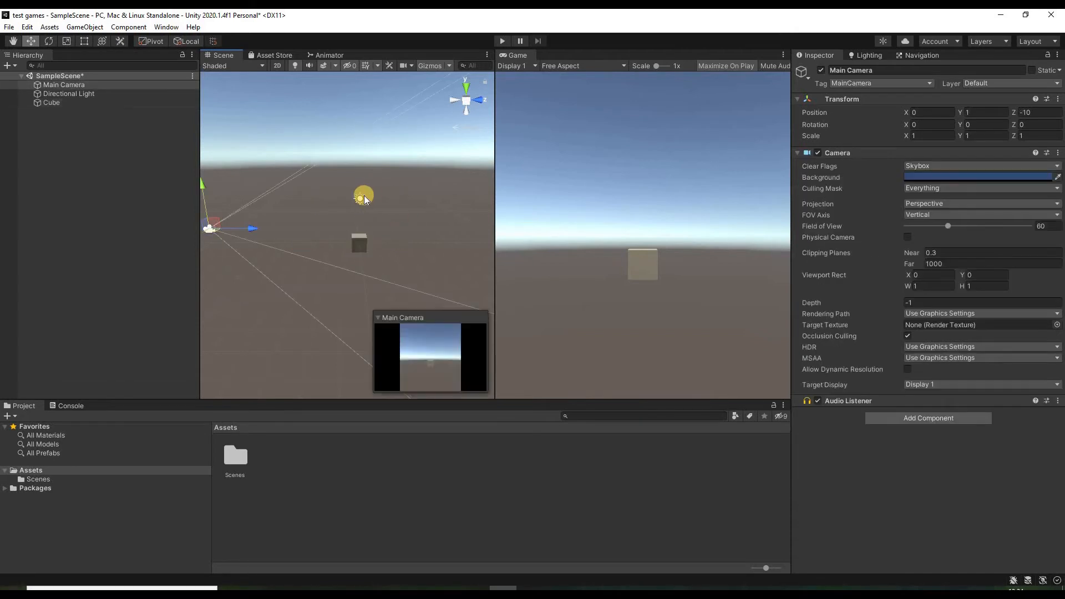
pyautogui.click(360, 198)
pyautogui.click(359, 244)
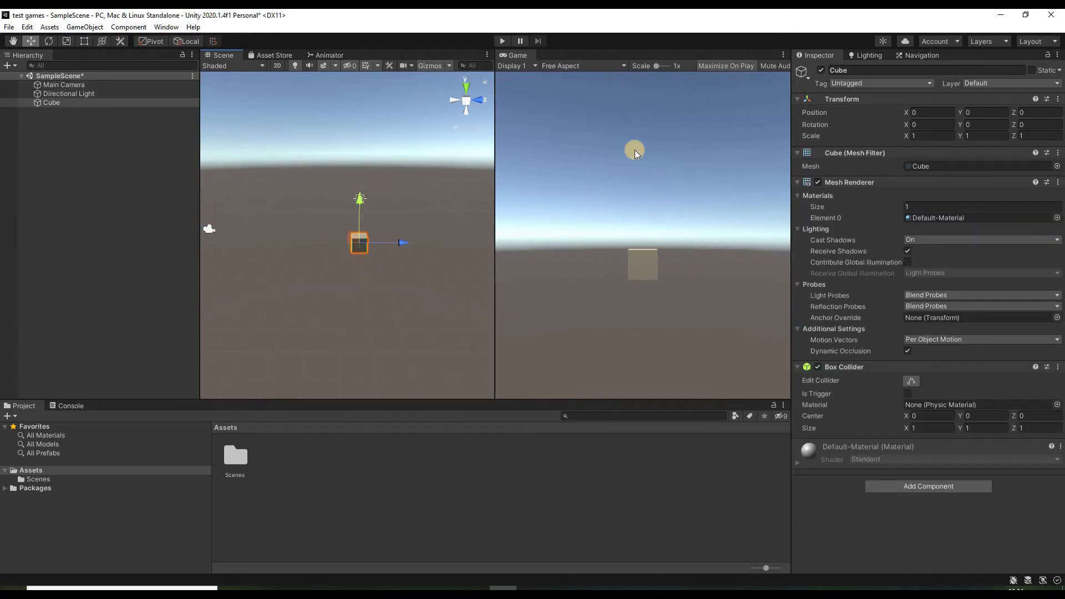
pyautogui.keyDown('alt'); pyautogui.moveTo(283, 237); pyautogui.dragTo(338, 272); pyautogui.keyUp('alt')
# Step: Collapse and re-expand the Main Camera's Transform and Camera components, and shift the camera along its Z axis towards the cube
pyautogui.click(277, 251)
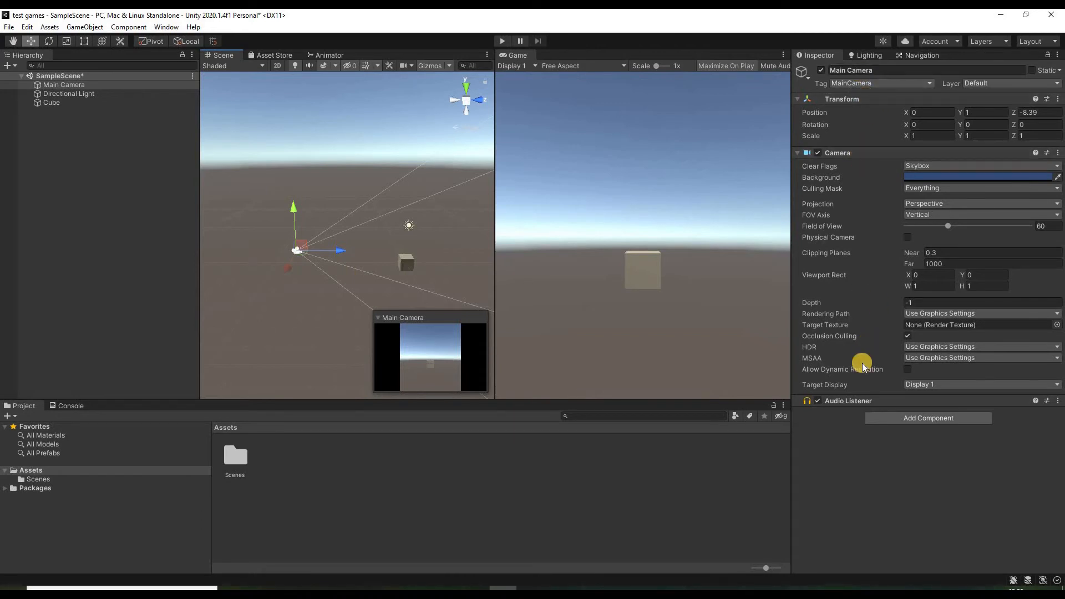
pyautogui.click(798, 153)
pyautogui.click(797, 98)
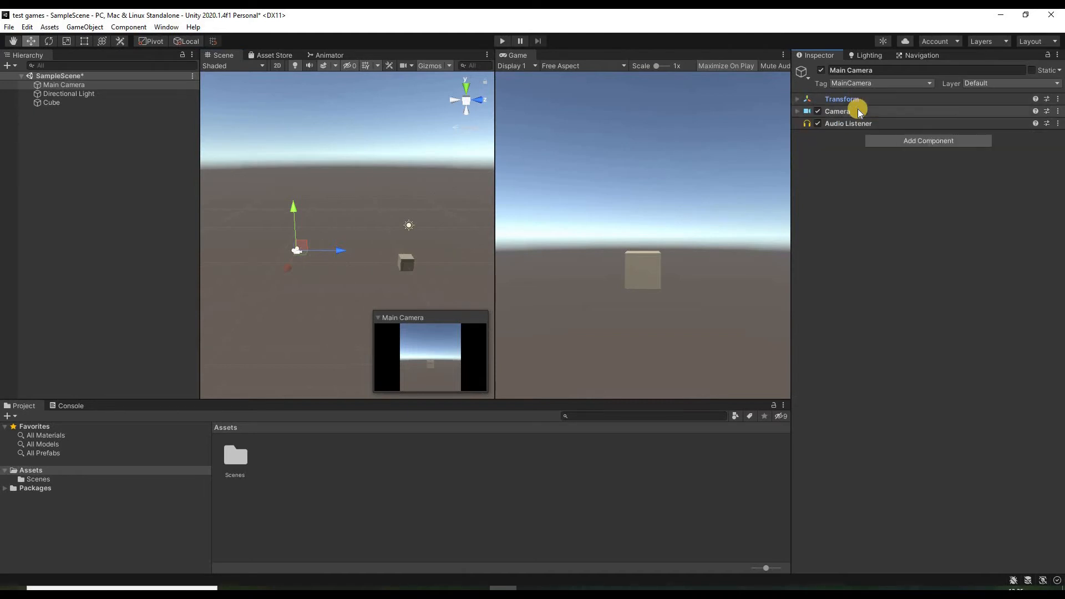
pyautogui.click(799, 112)
pyautogui.click(798, 99)
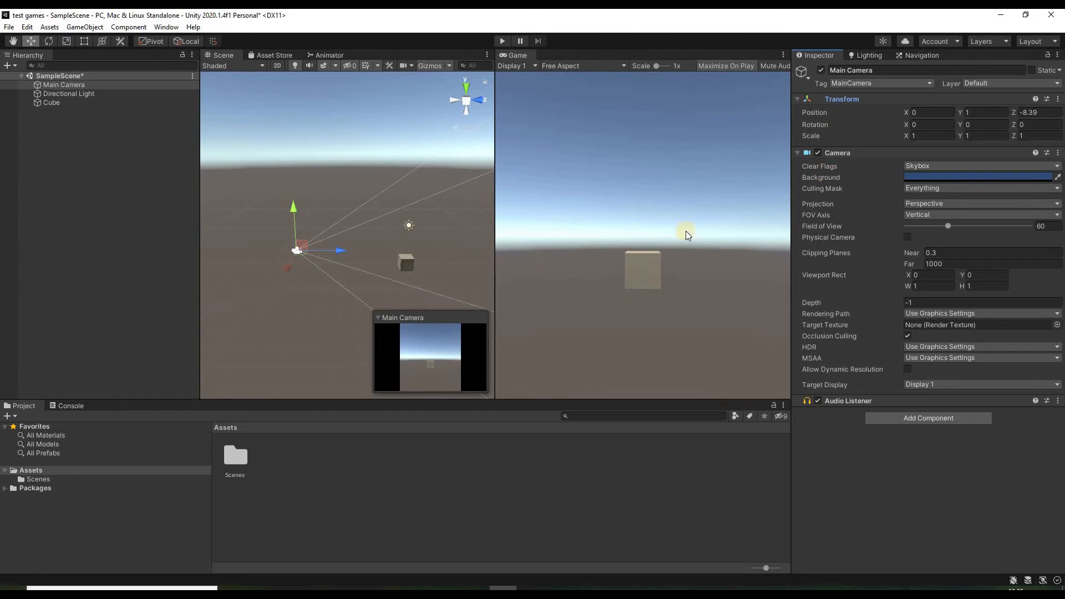
pyautogui.moveTo(343, 250); pyautogui.dragTo(355, 271)
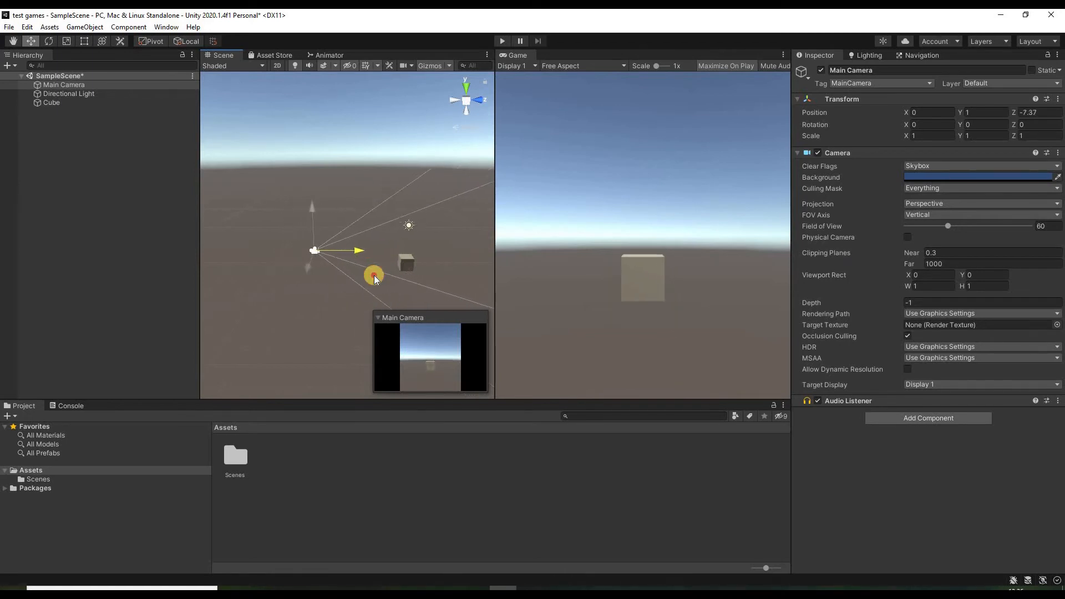
# Step: Add a Rigidbody physics component to the cube and review its properties
pyautogui.click(410, 257)
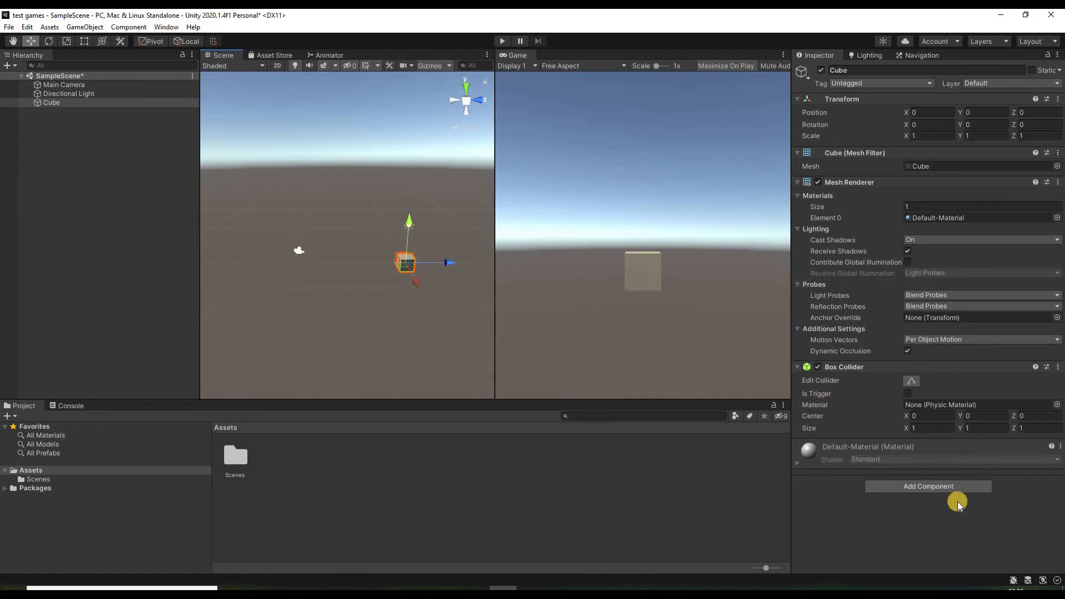
pyautogui.click(918, 486)
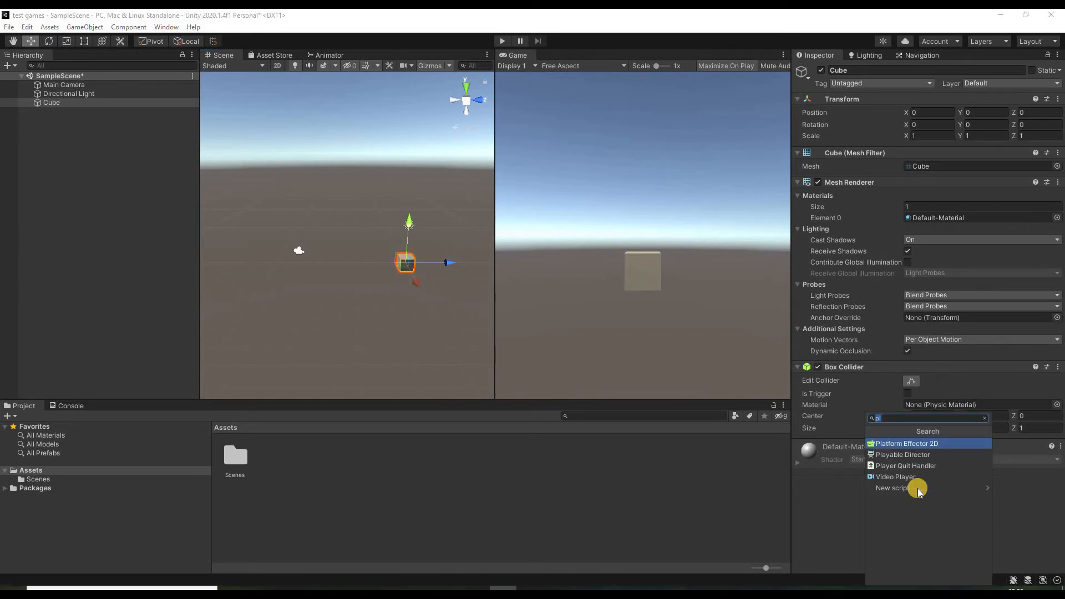
pyautogui.press('BackSpace')
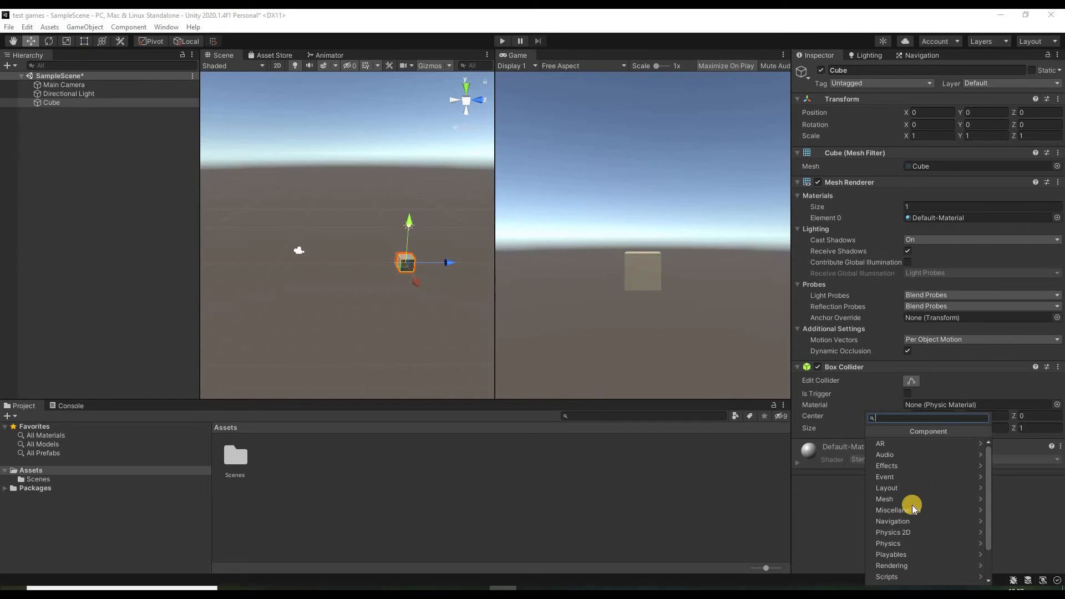
pyautogui.click(904, 544)
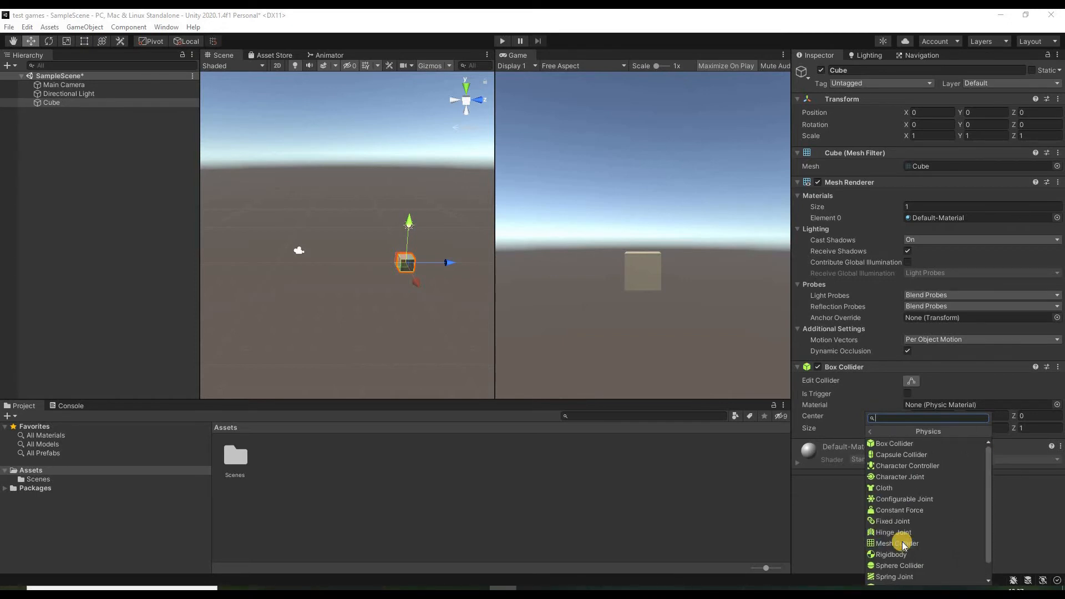
pyautogui.scroll(-1, 928, 480)
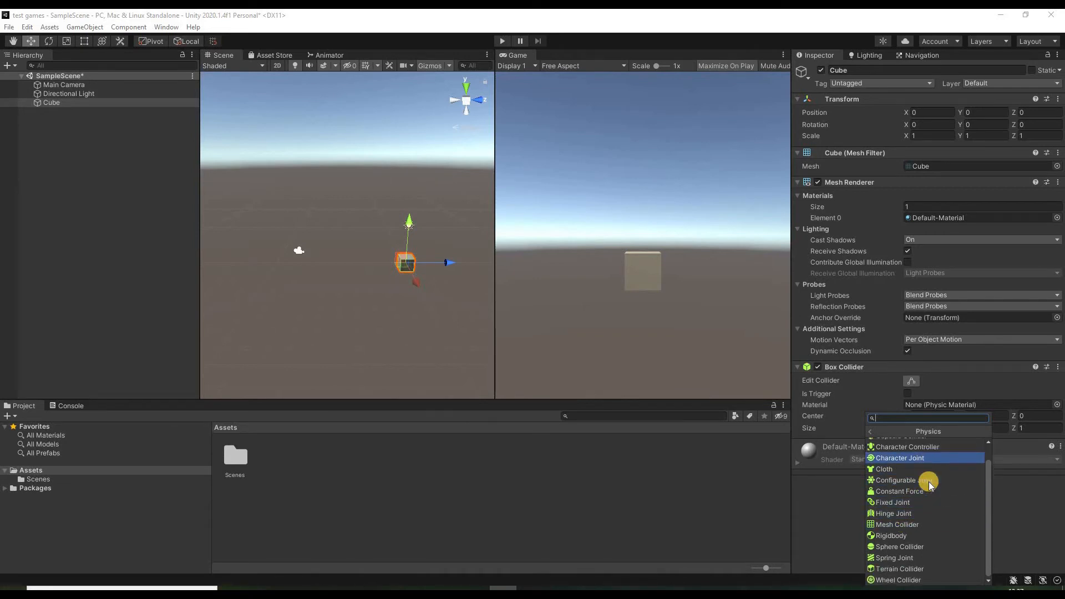
pyautogui.click(912, 536)
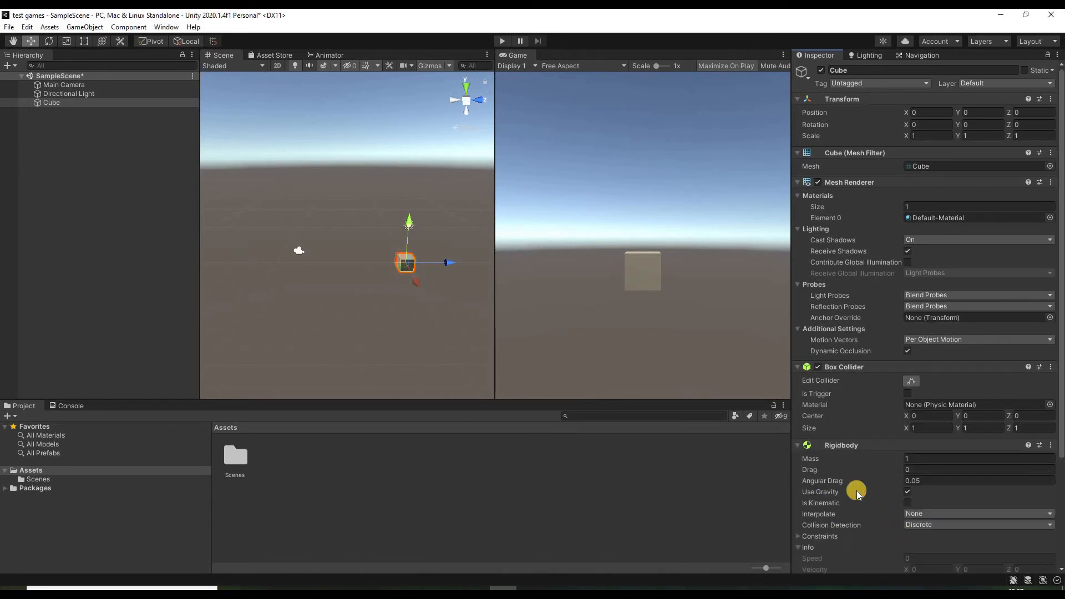
pyautogui.scroll(-5, 857, 455)
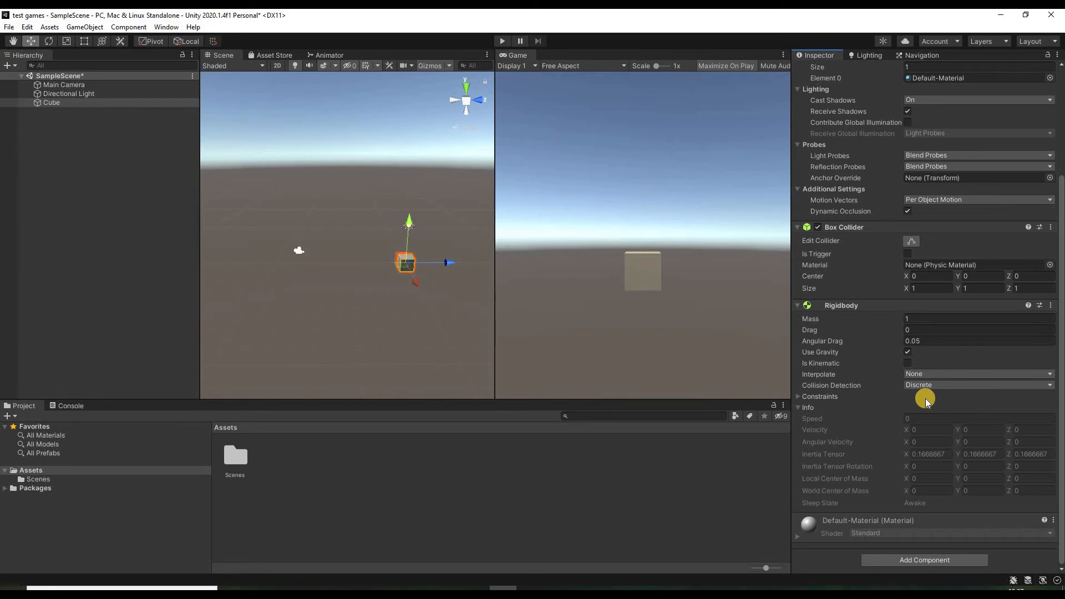
# Step: Play-test the cube's fall from about Y 4.96, stop play mode, and lower the cube to about Y 0.77
pyautogui.moveTo(409, 215); pyautogui.dragTo(400, 157)
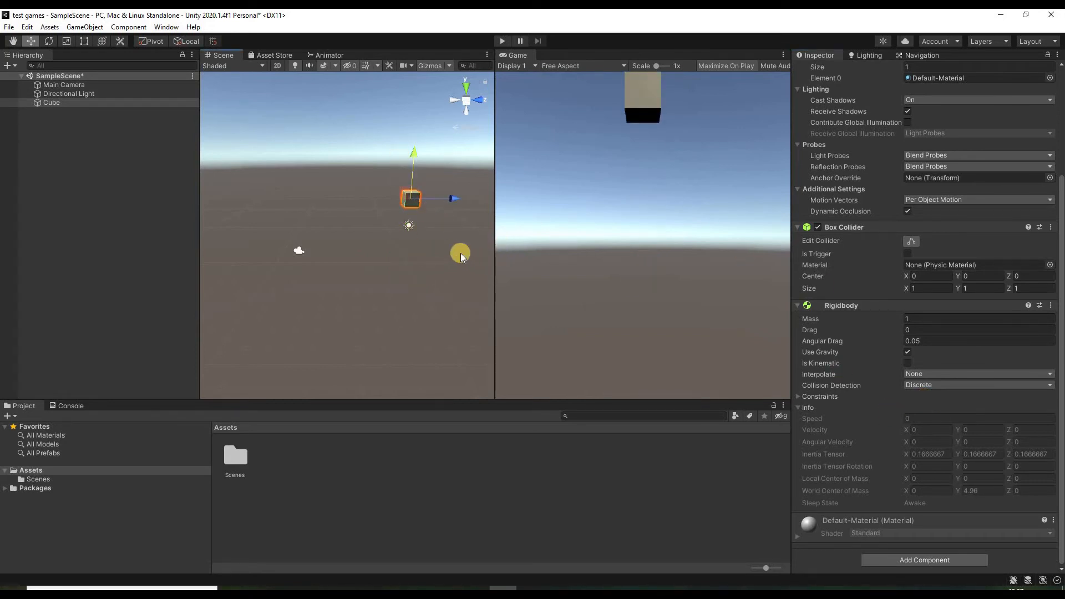
pyautogui.click(501, 42)
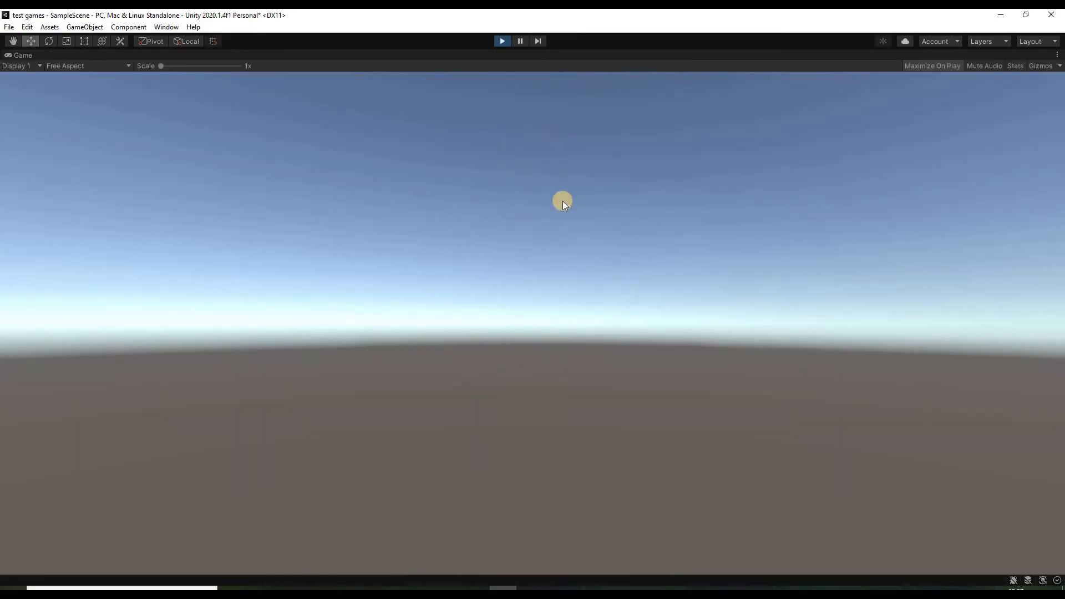
pyautogui.click(503, 41)
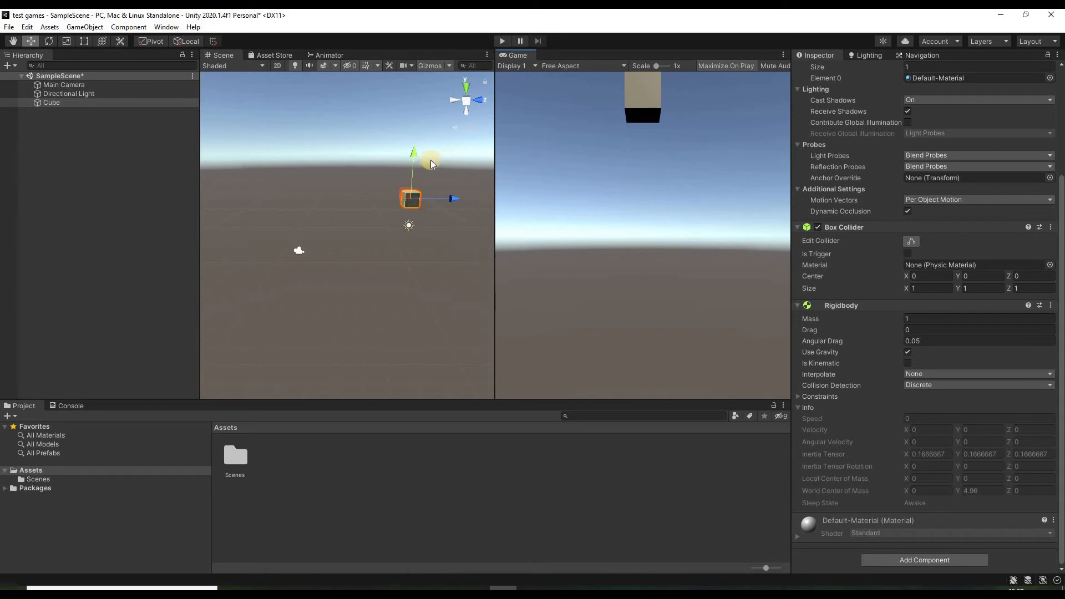
pyautogui.moveTo(416, 155); pyautogui.dragTo(417, 214)
# Step: Browse the component categories available for the cube as far as the new script option, without adding anything
pyautogui.click(877, 556)
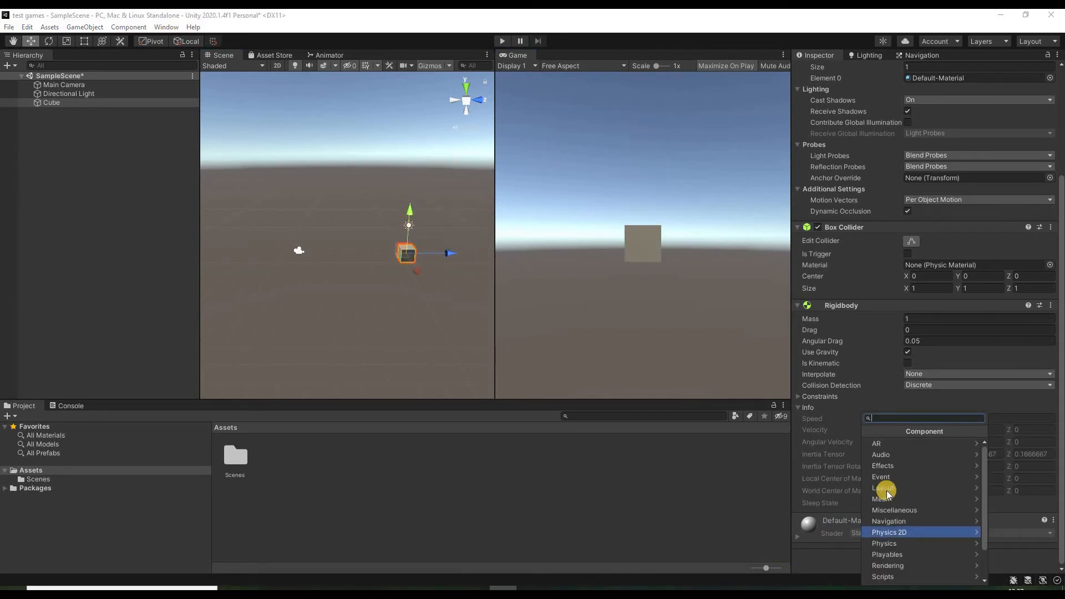
pyautogui.scroll(-2, 885, 488)
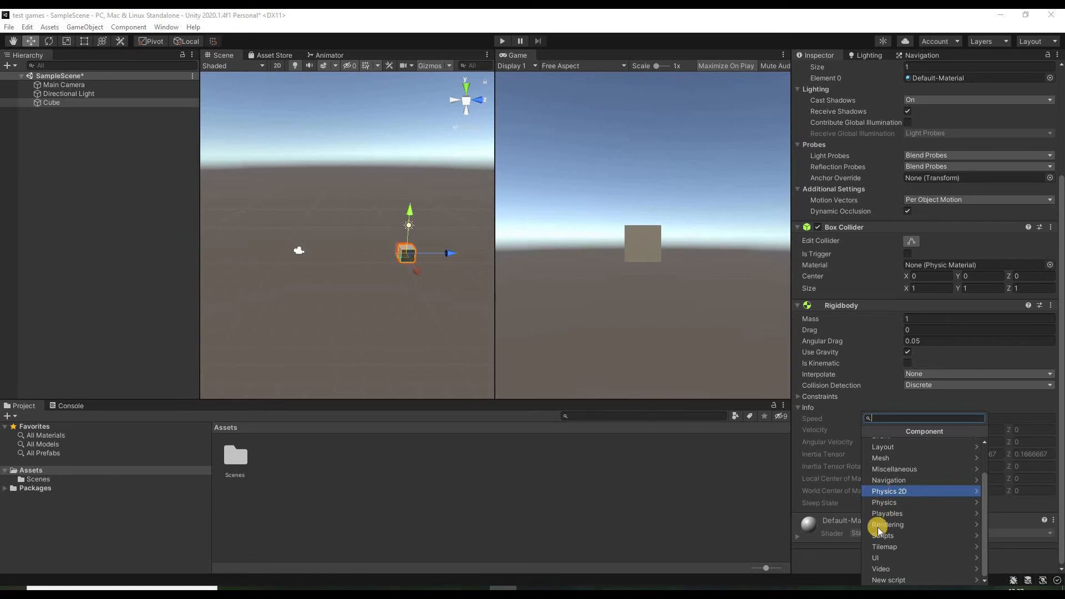
pyautogui.click(912, 580)
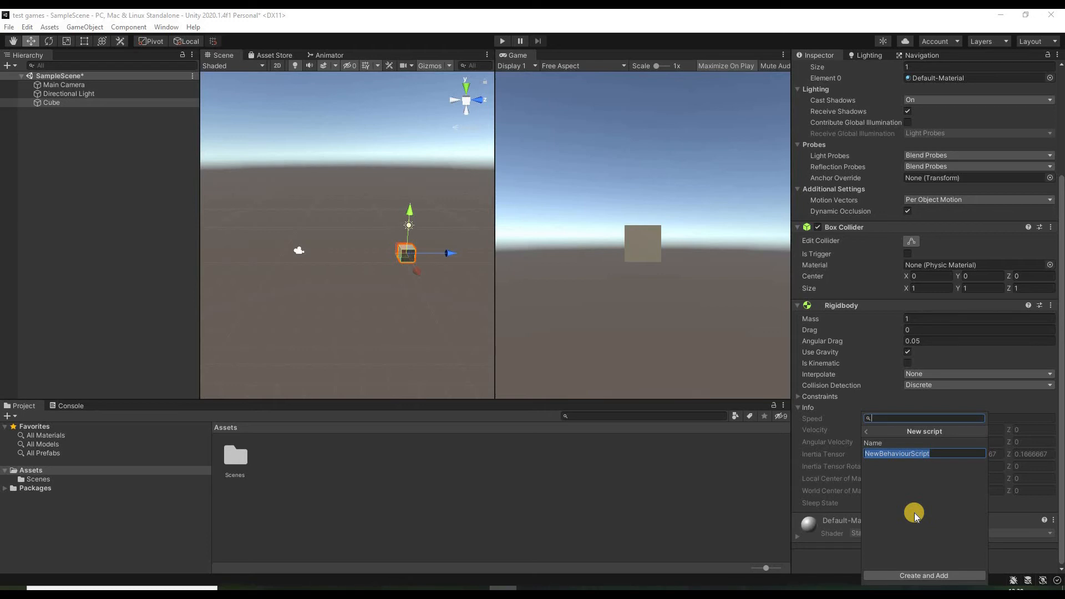
pyautogui.click(868, 432)
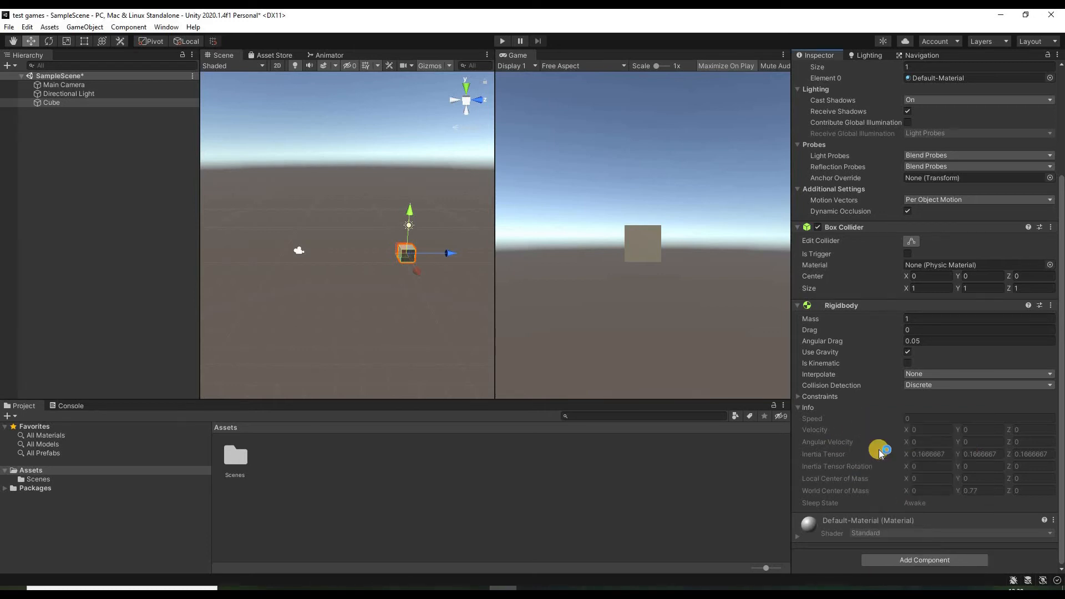
# Step: Review the scene's Lighting settings, including the lightmapping and environment sections
pyautogui.click(869, 56)
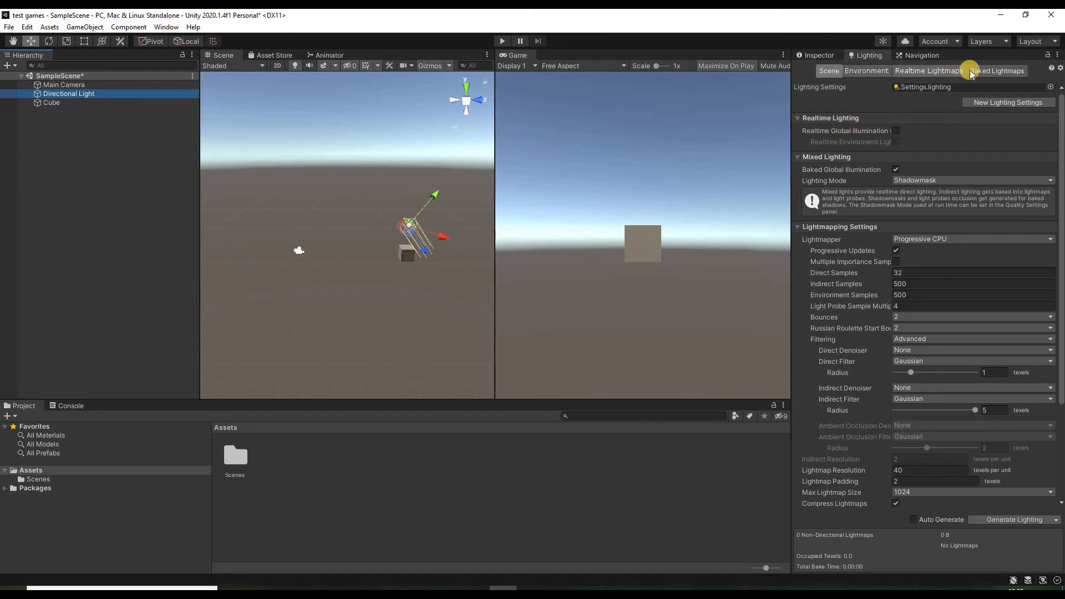
pyautogui.scroll(-4, 857, 189)
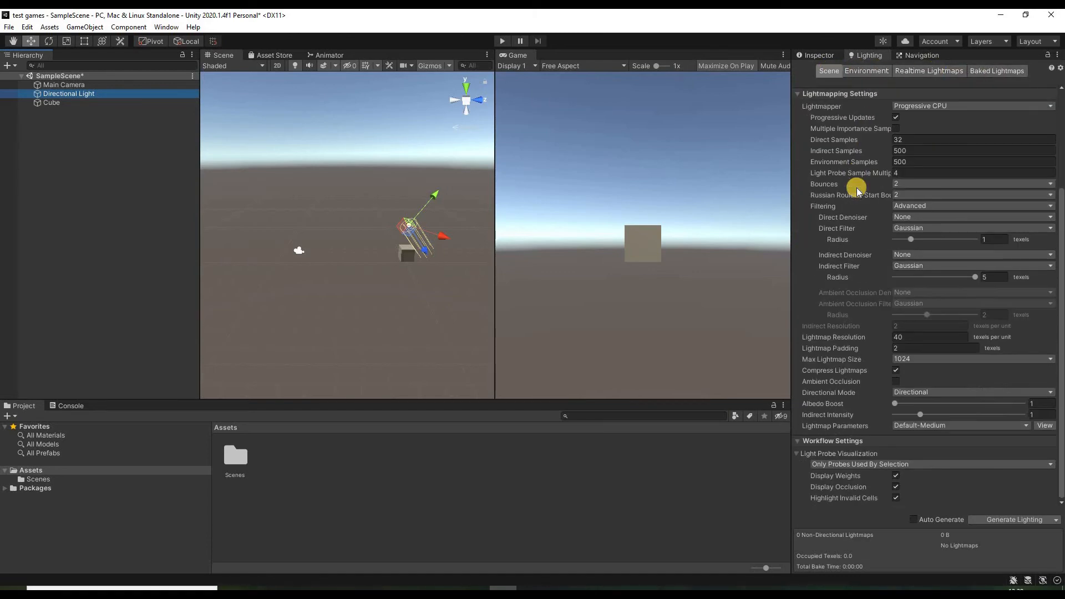
pyautogui.scroll(4, 857, 240)
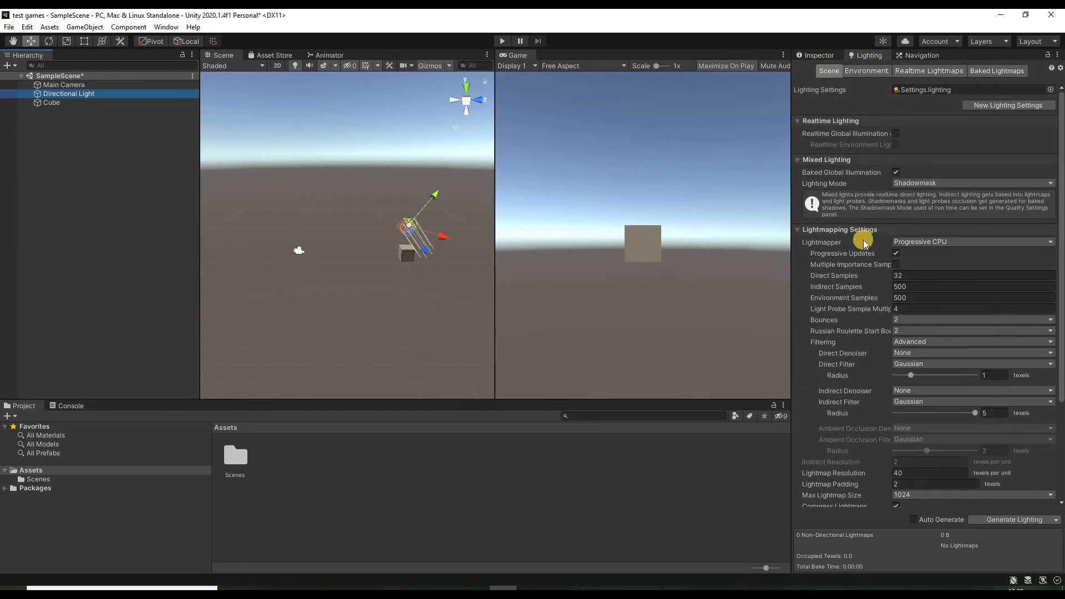
pyautogui.click(863, 71)
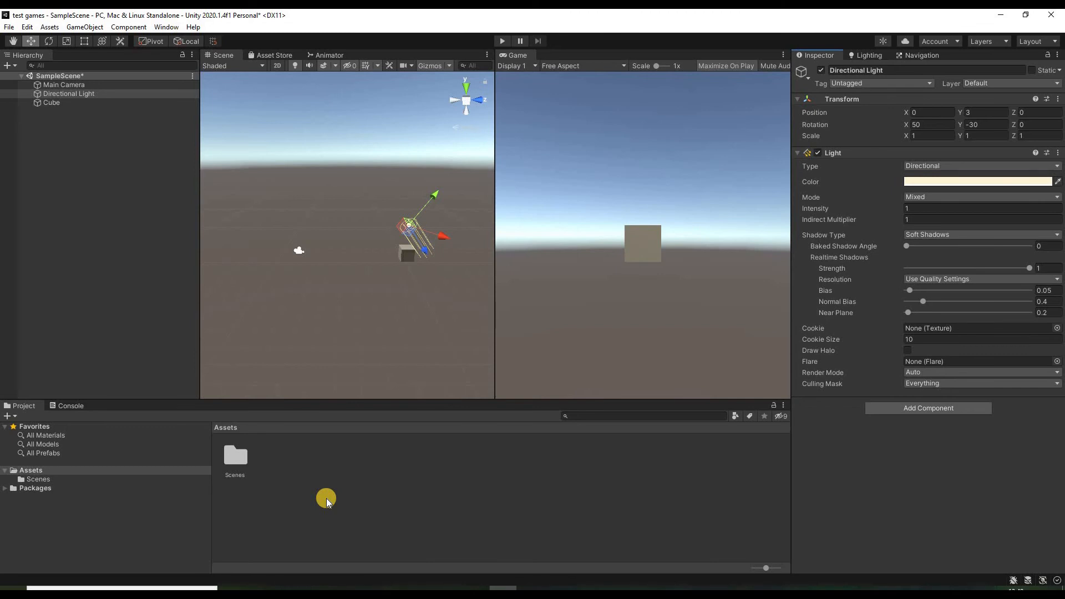
# Step: Create a folder named prefabs in the project's Assets and open it
pyautogui.rightClick(288, 465)
pyautogui.moveTo(391, 174)
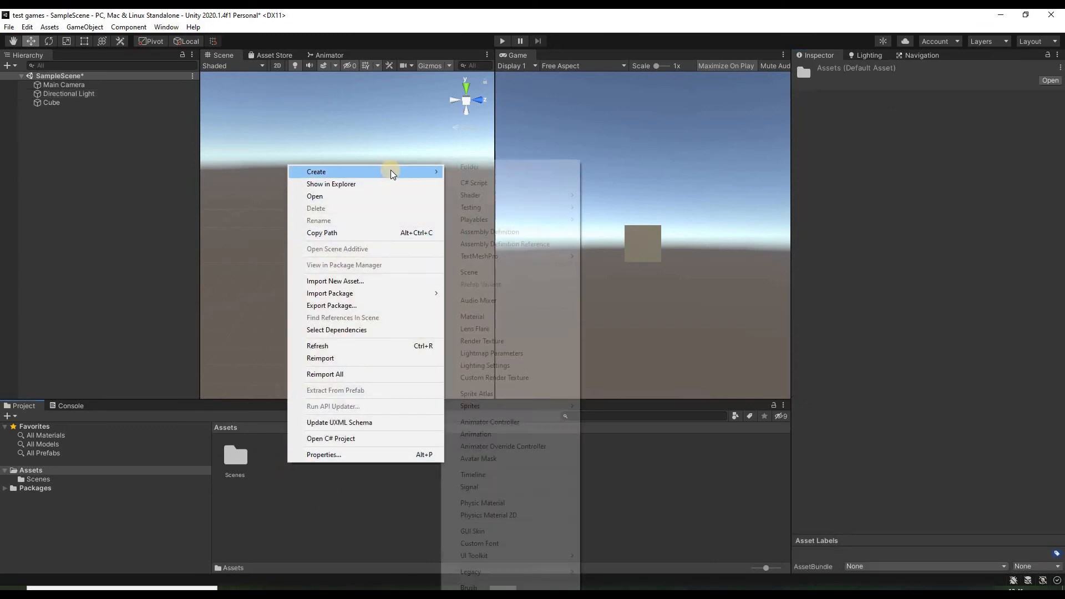
pyautogui.click(470, 166)
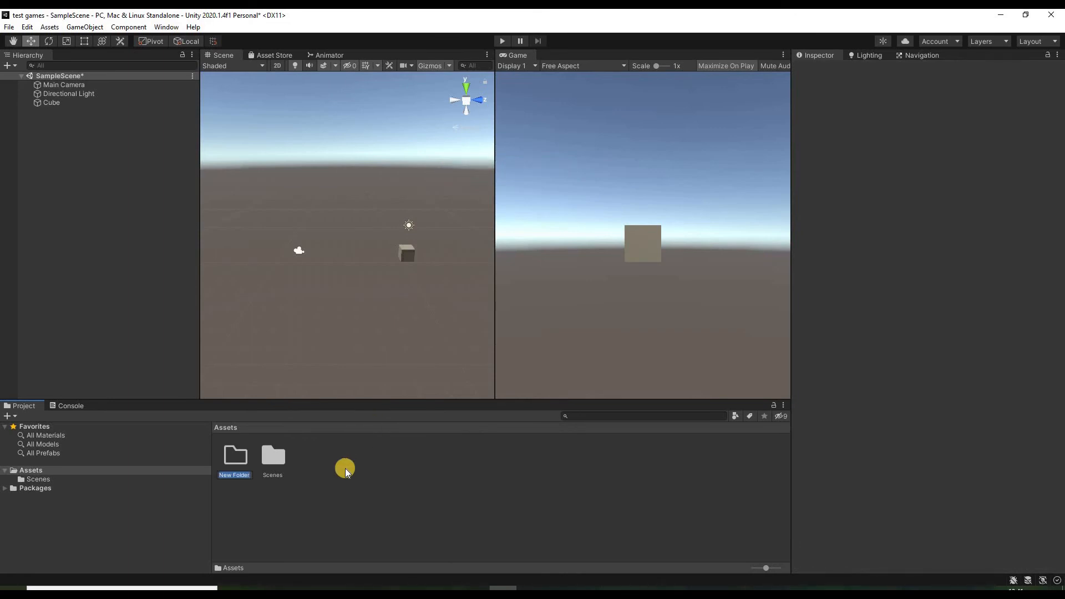
pyautogui.write('pref')
pyautogui.write('abs')
pyautogui.press('Return')
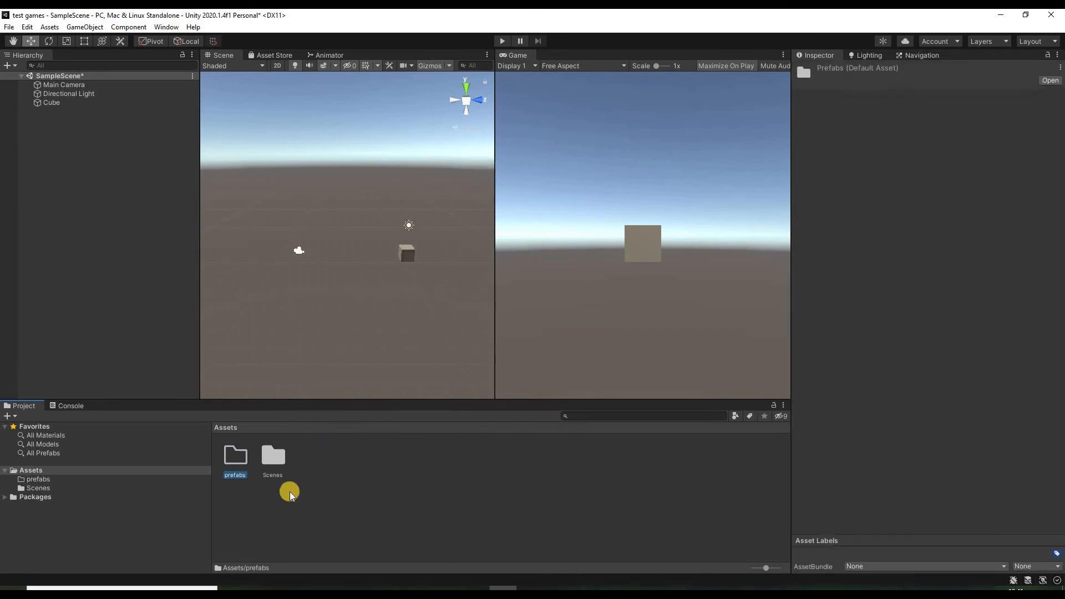
pyautogui.doubleClick(235, 456)
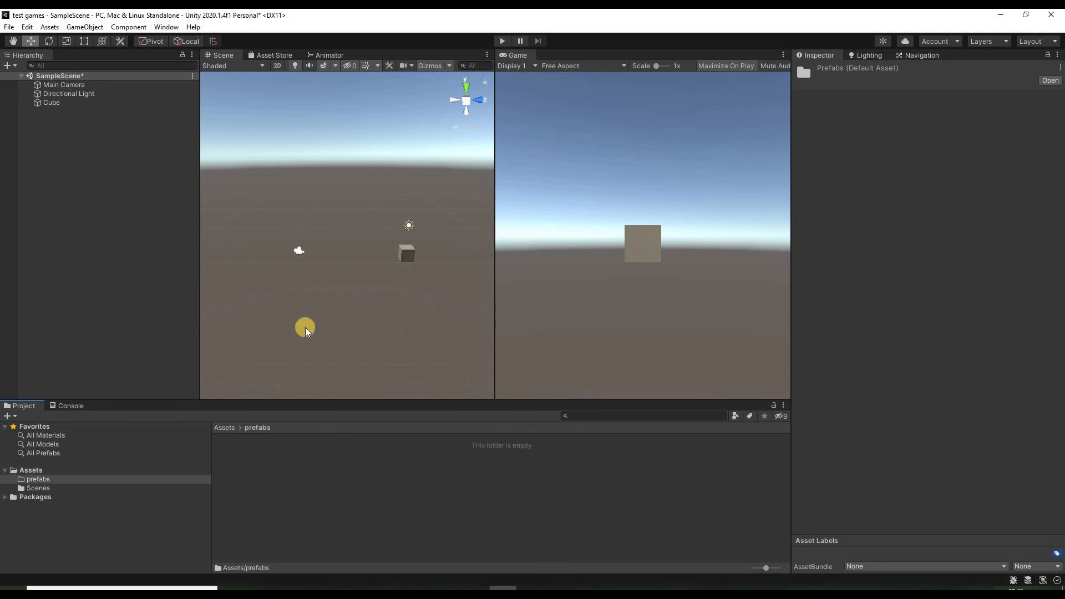
# Step: Turn the scene's Cube into a prefab stored in the prefabs folder and check its preview
pyautogui.click(57, 104)
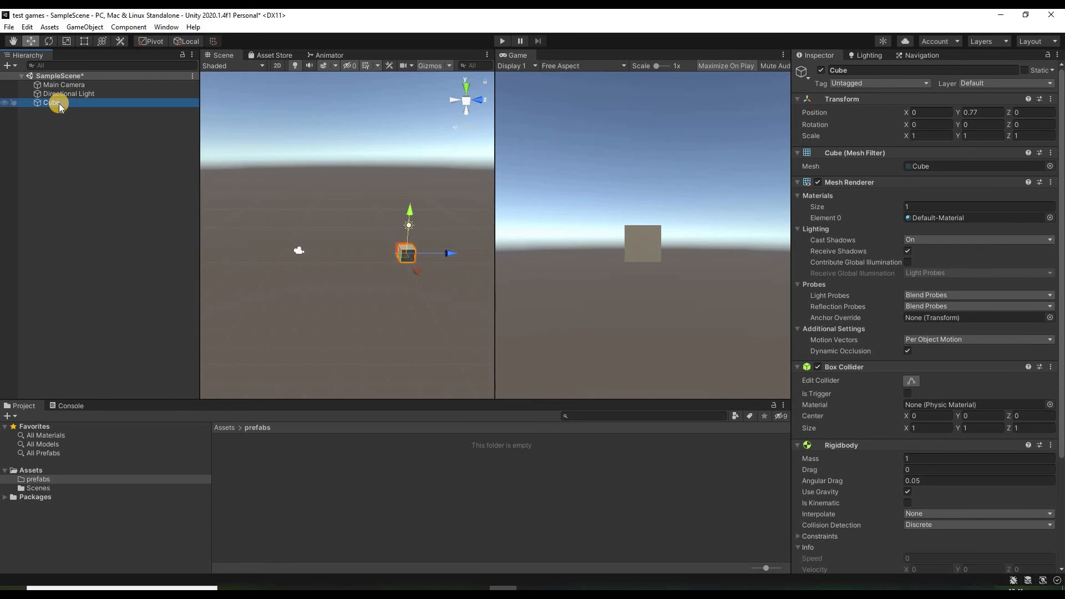
pyautogui.click(95, 174)
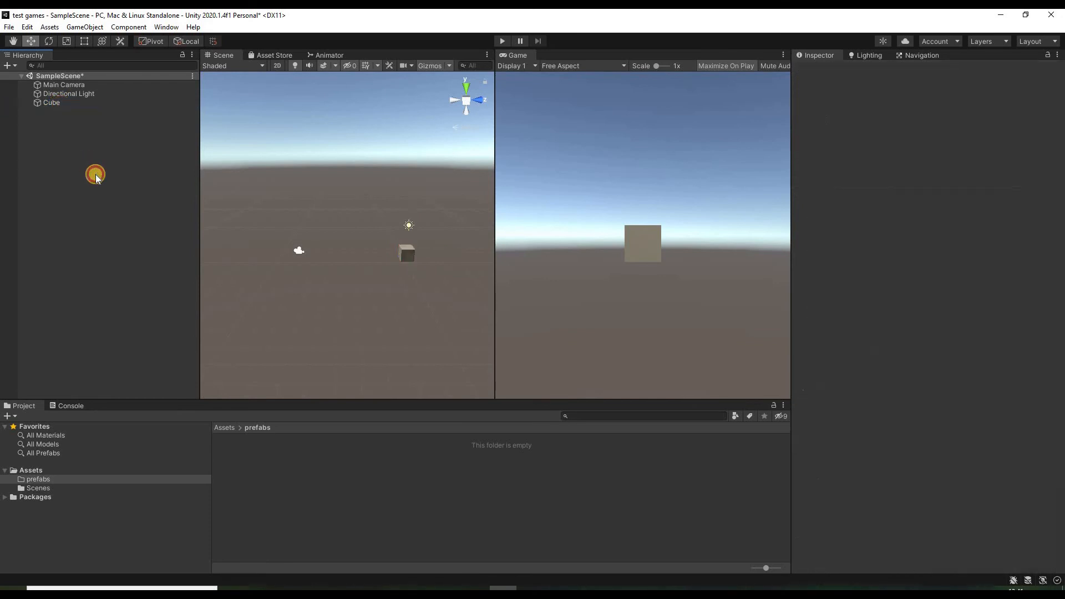
pyautogui.moveTo(55, 105); pyautogui.dragTo(274, 470)
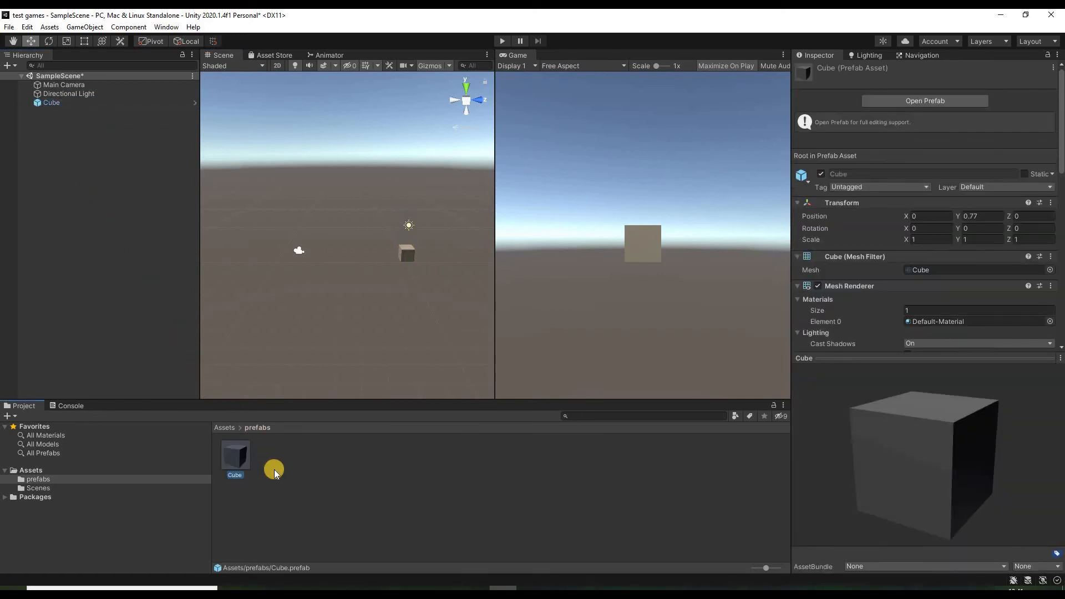
pyautogui.moveTo(874, 452); pyautogui.dragTo(942, 444)
# Step: Rename the Cube prefab in the prefabs folder as Rigisbody Cube
pyautogui.click(230, 477)
pyautogui.click(230, 476)
pyautogui.write('rigisbody')
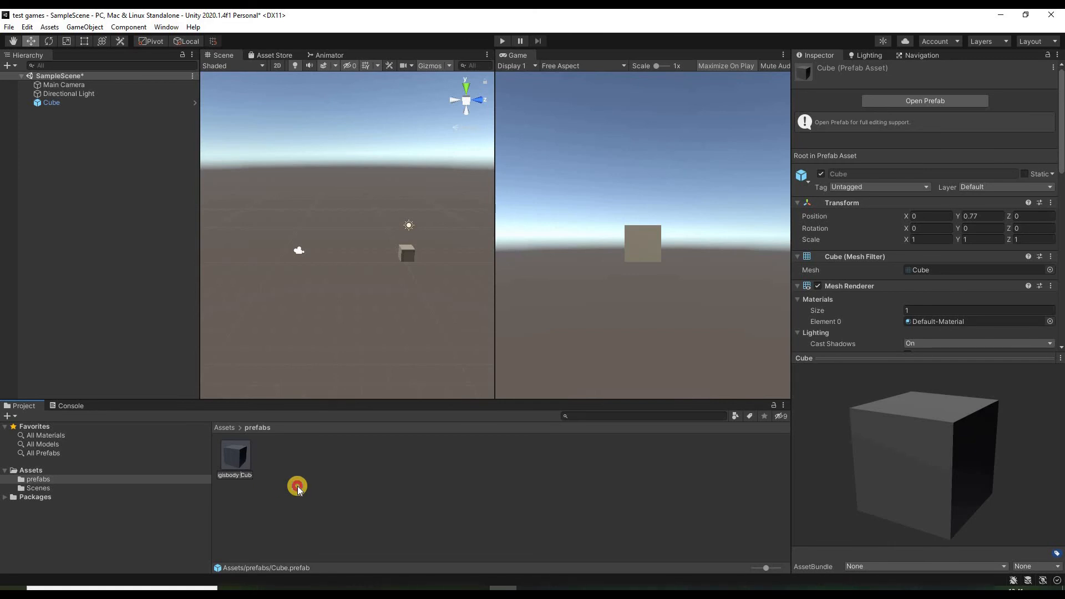
pyautogui.click(297, 485)
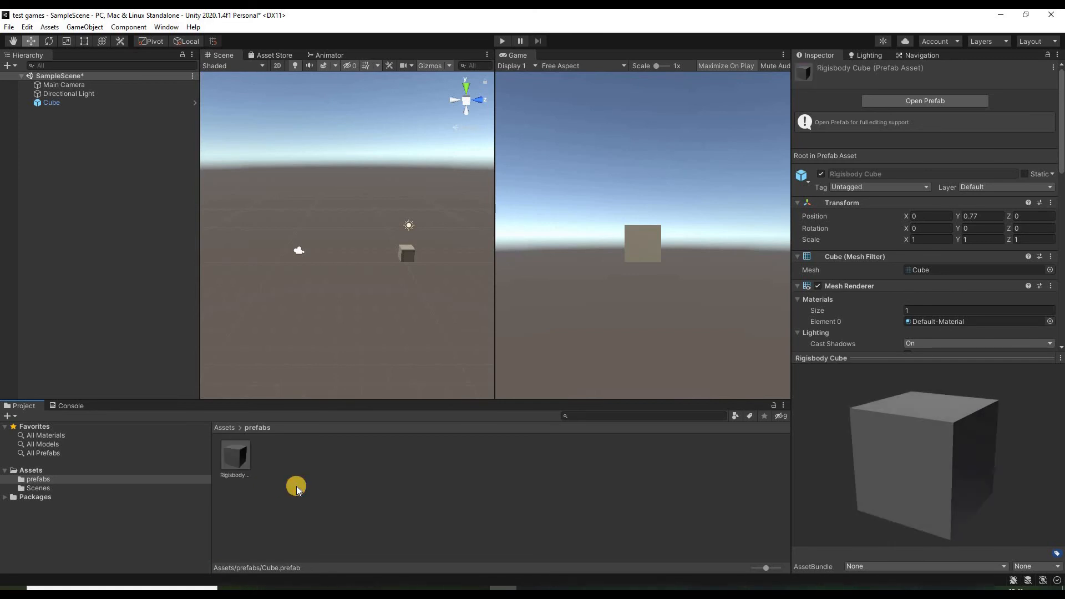
# Step: Delete the Cube from the scene and examine the Rigisbody Cube prefab's preview and component settings
pyautogui.click(57, 103)
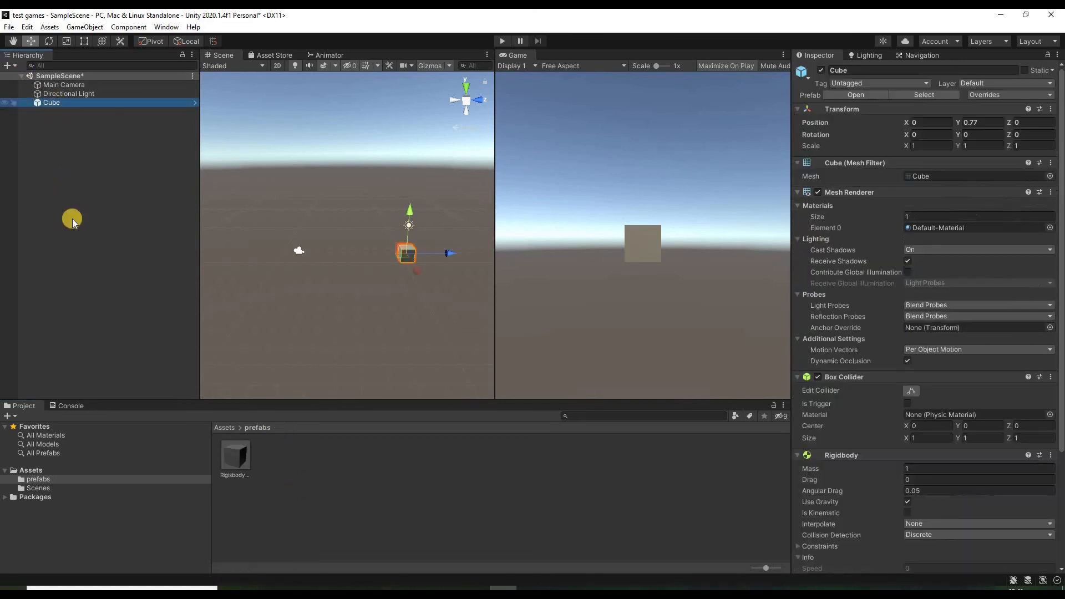
pyautogui.press('Delete')
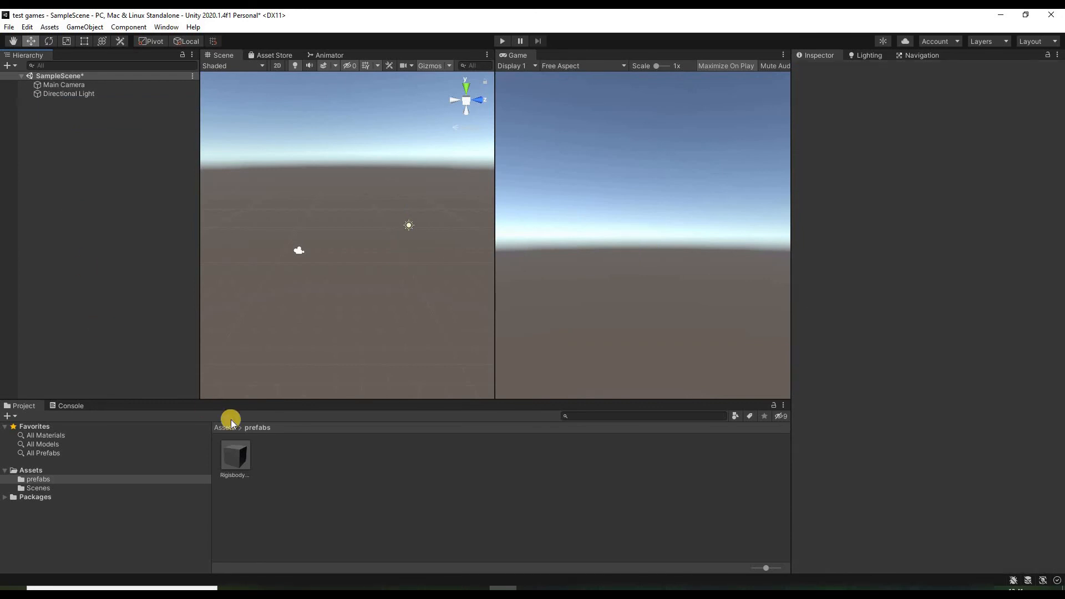
pyautogui.click(243, 457)
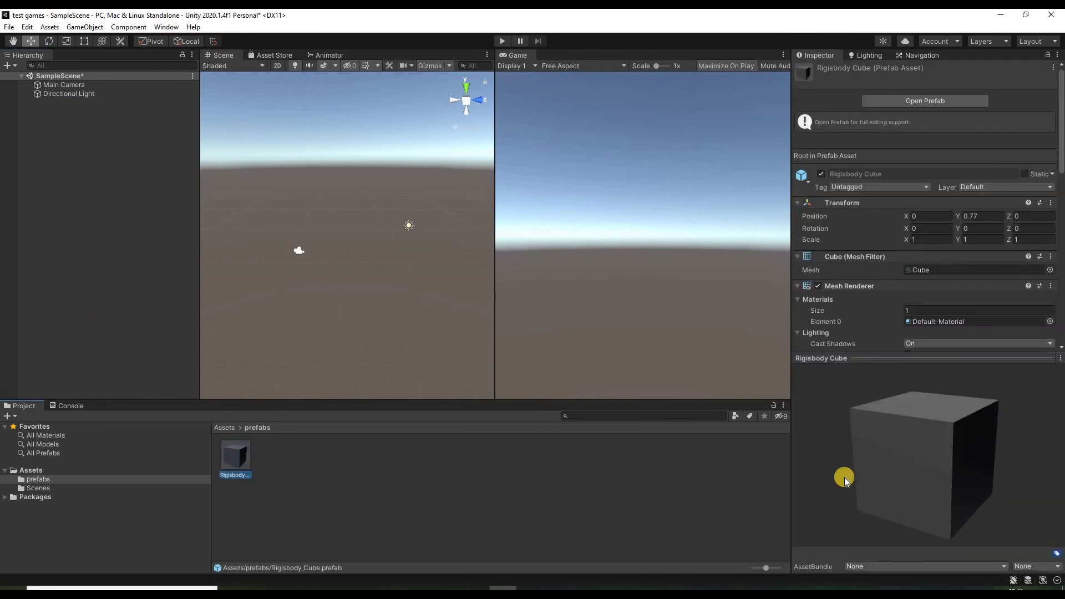
pyautogui.moveTo(911, 454); pyautogui.dragTo(962, 454)
pyautogui.scroll(-10, 918, 266)
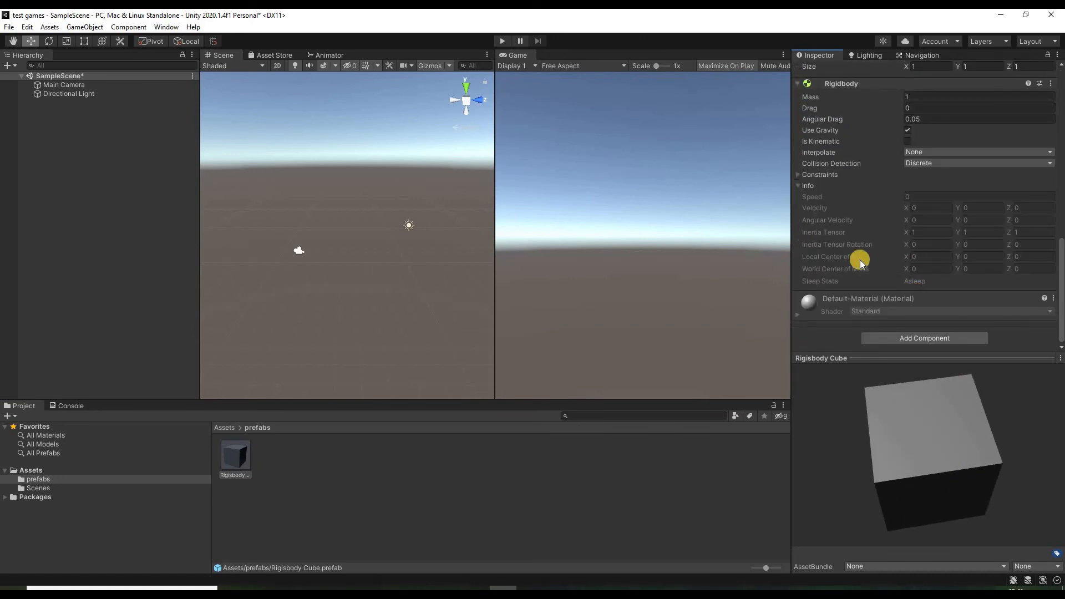
pyautogui.scroll(10, 860, 259)
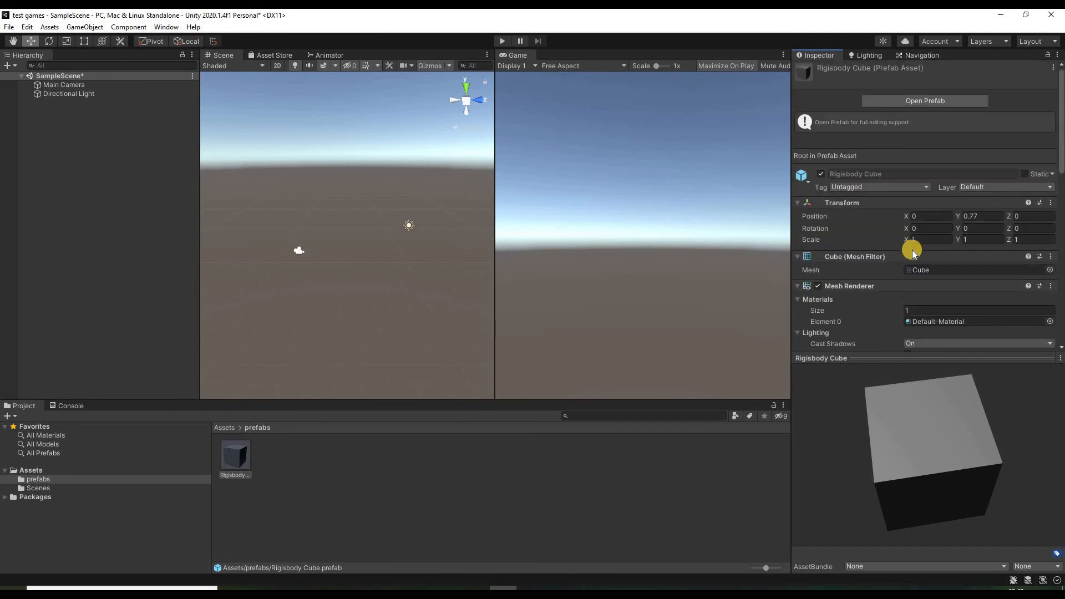
# Step: Place an instance of the Rigisbody Cube prefab in the scene, and remove it again
pyautogui.moveTo(235, 456); pyautogui.dragTo(66, 149)
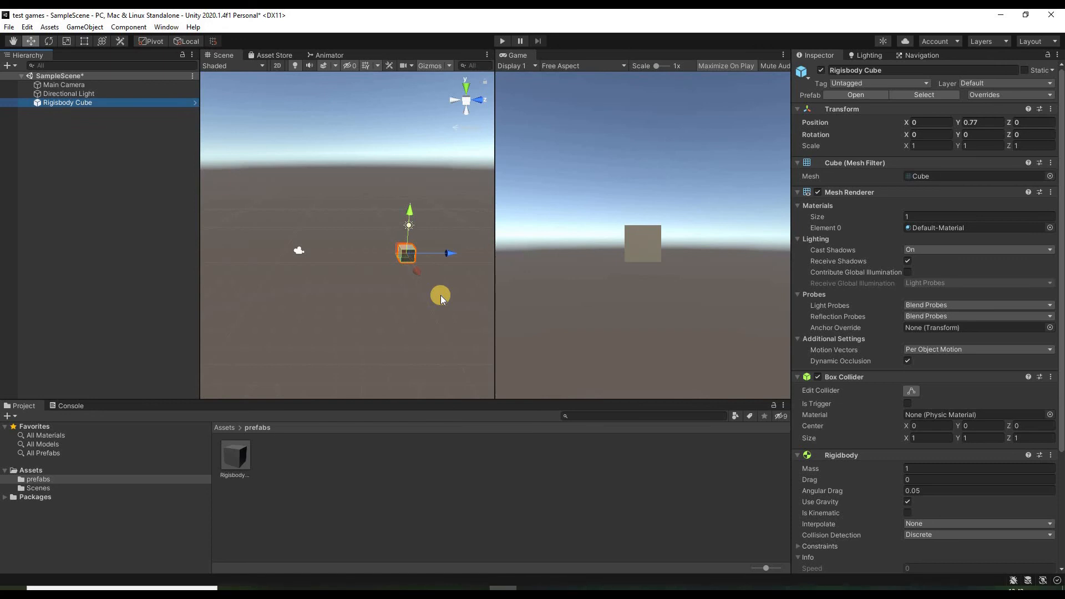
pyautogui.press('Delete')
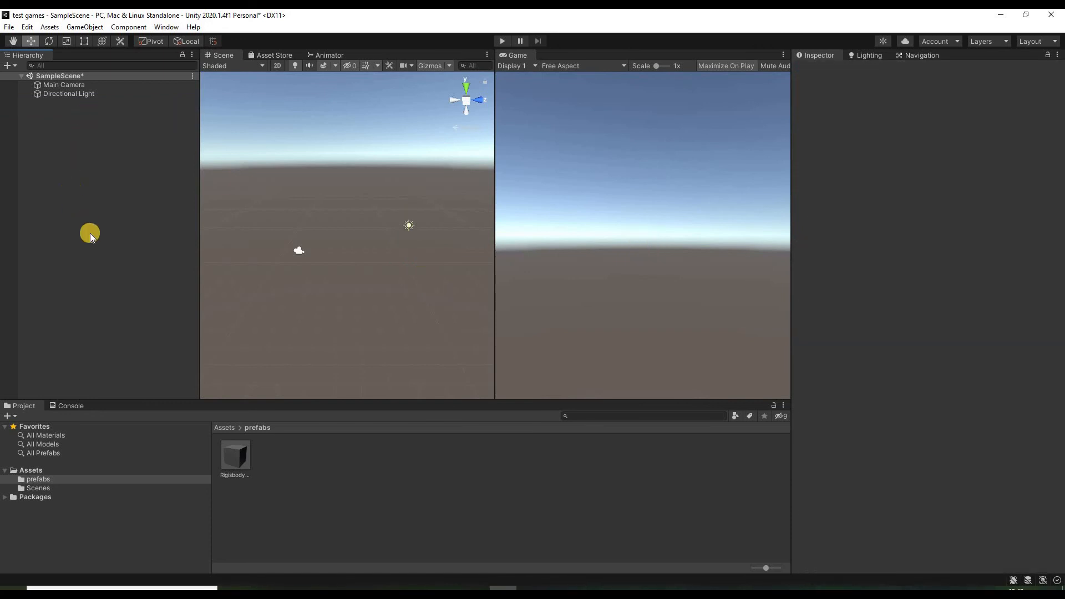
# Step: Show the Console in place of the project's assets
pyautogui.click(82, 405)
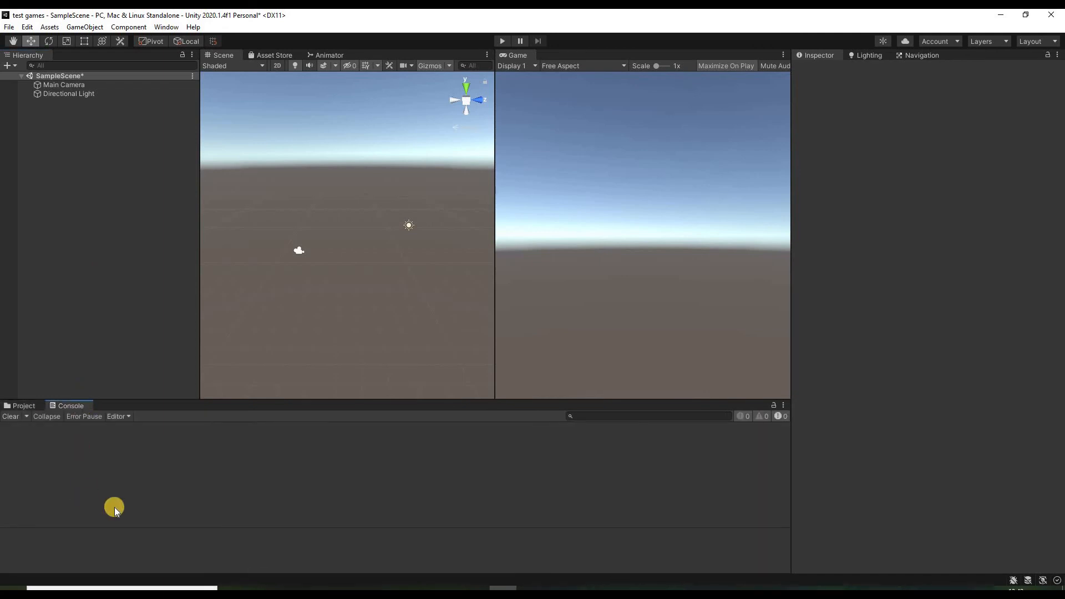